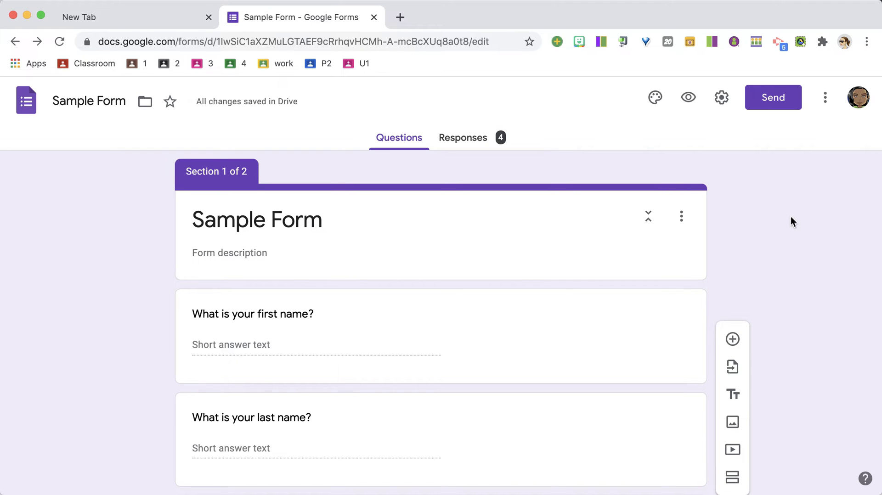
Link the form's responses to a new 'Sample Form (Responses)' spreadsheet from the Responses tab
left_click(477, 141)
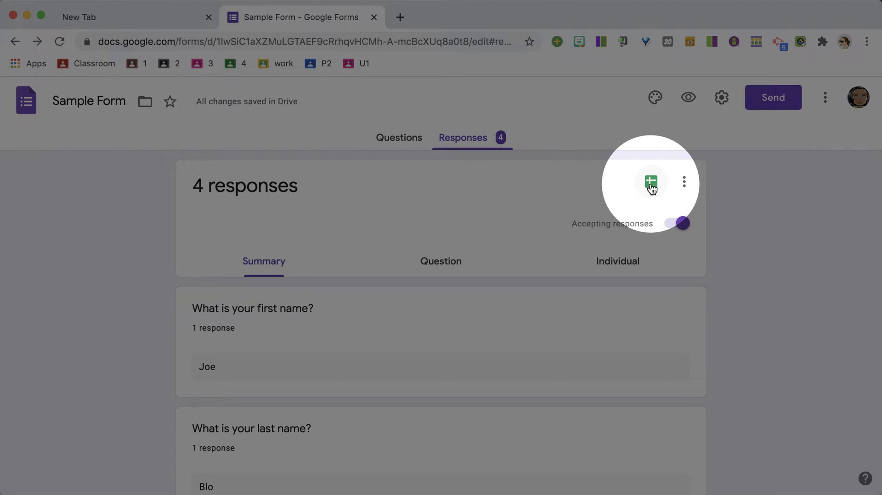
left_click(651, 183)
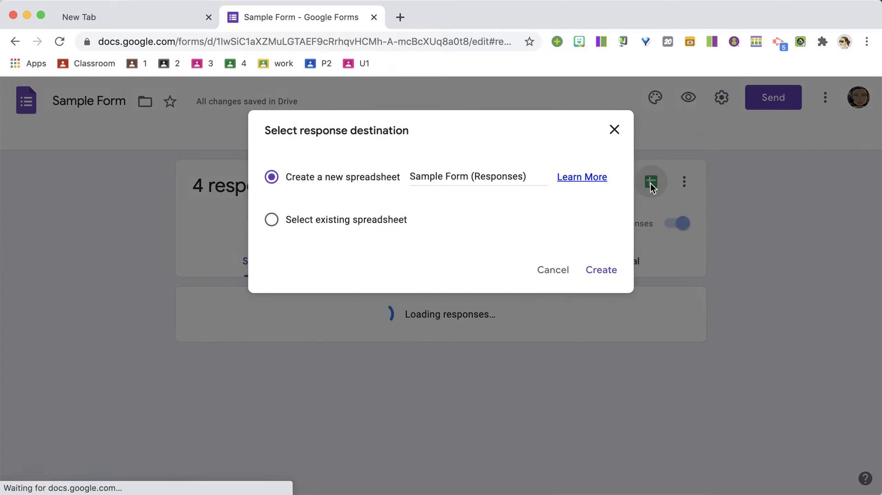
left_click(605, 270)
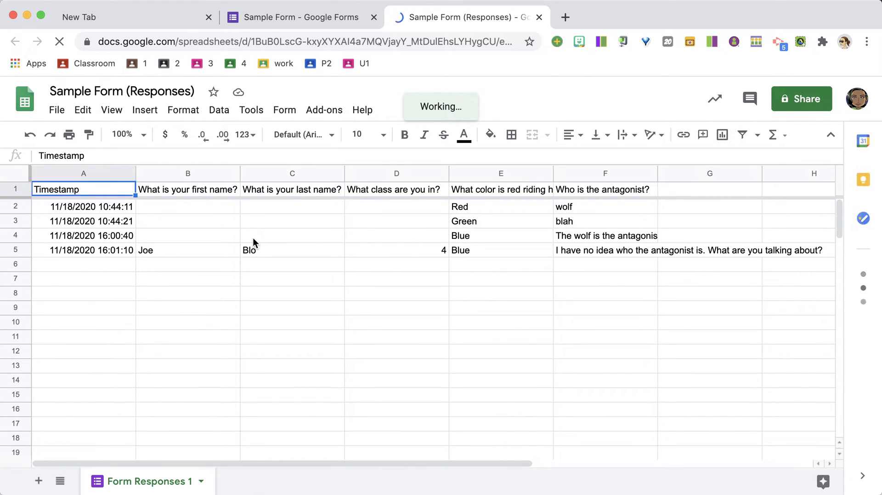
Set the last-name column C to font size 24
left_click(293, 174)
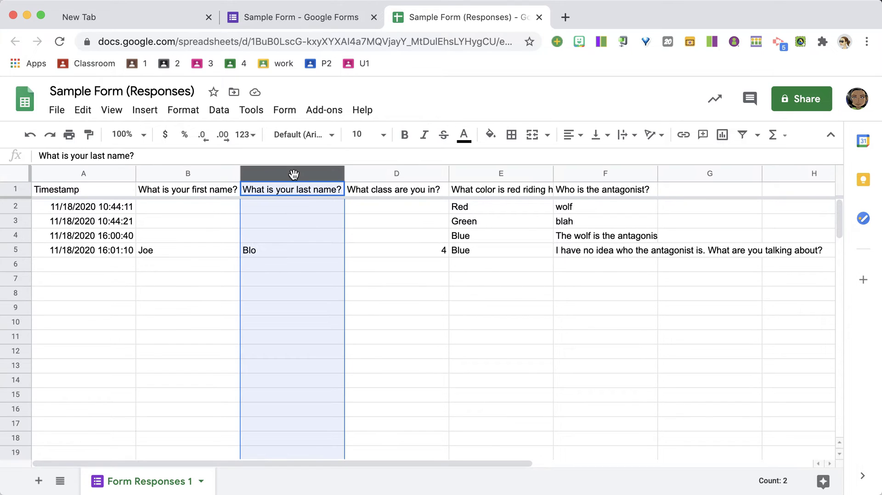
left_click(356, 133)
left_click(362, 359)
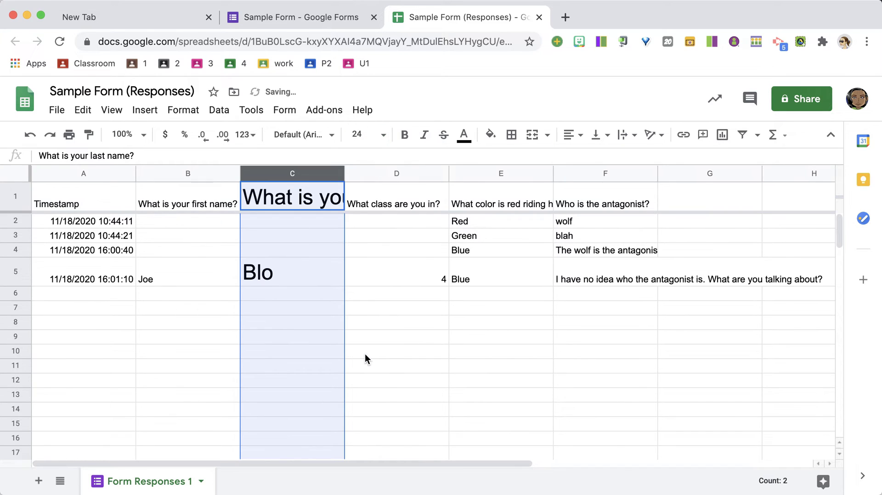
Turn on text wrapping for the row 1 headers and the antagonist column F
left_click(14, 198)
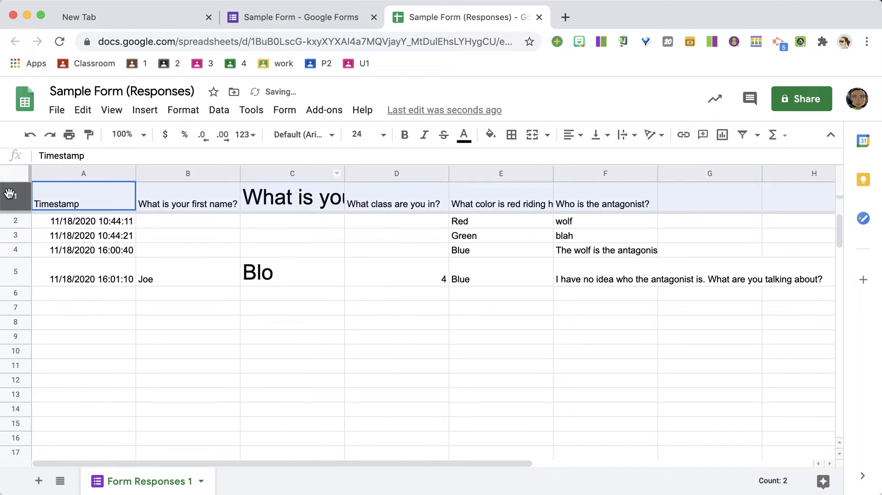
left_click(624, 136)
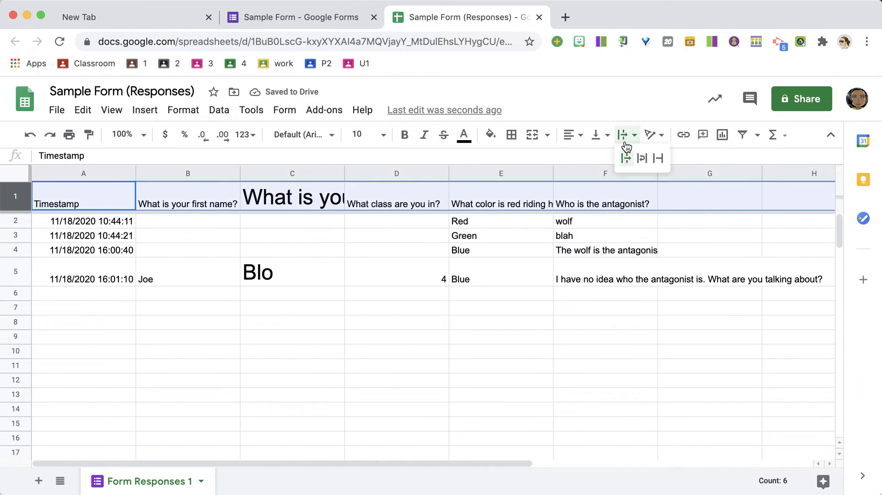
left_click(641, 159)
left_click(599, 173)
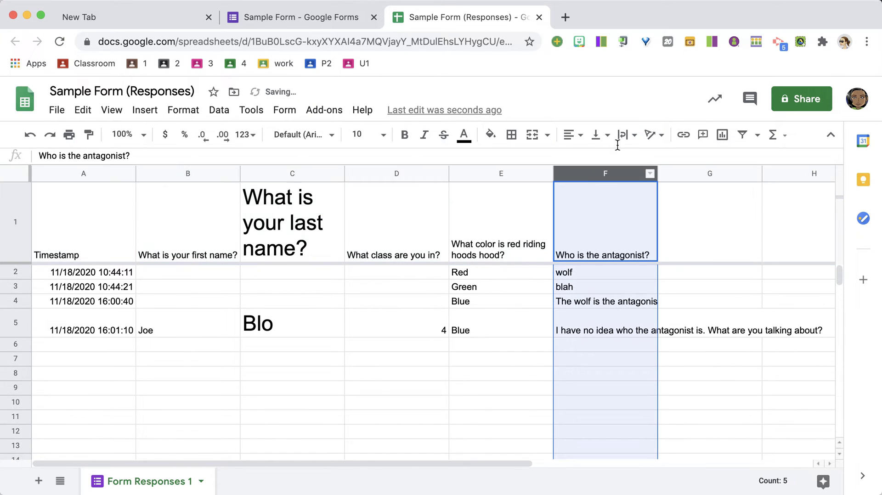
left_click(624, 136)
left_click(645, 164)
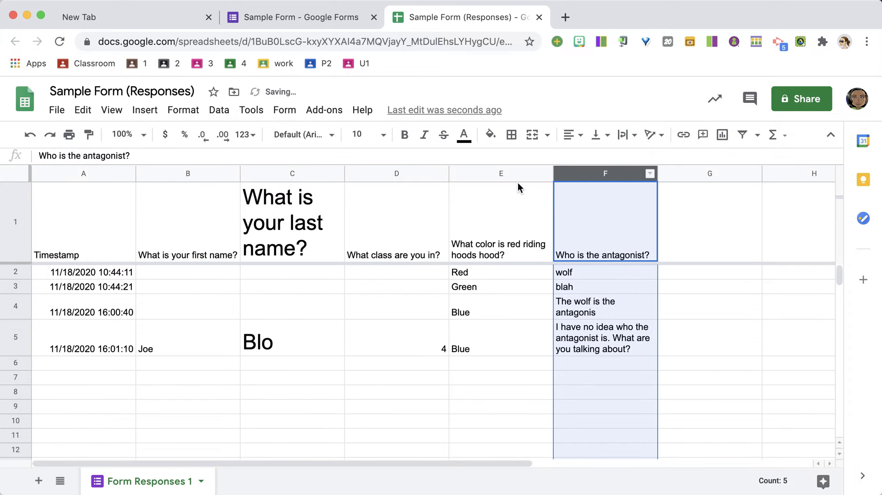
Fill the hood-colour column E with yellow, then select cell F5
left_click(510, 171)
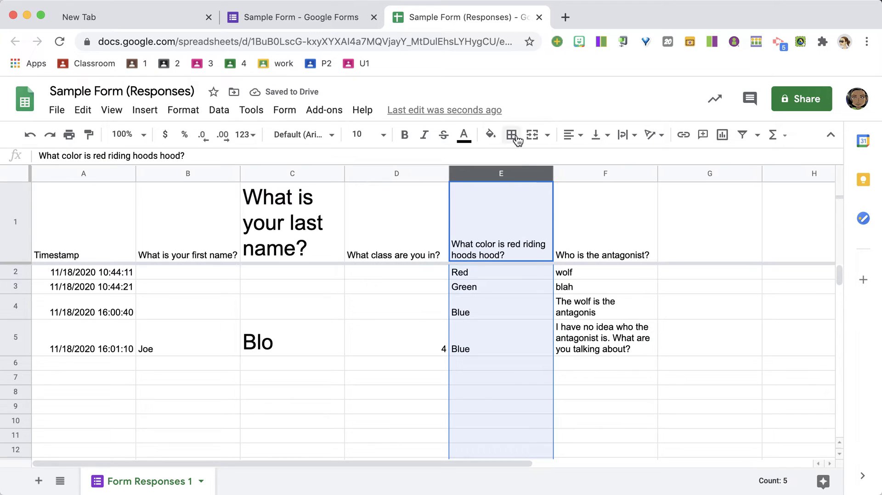
left_click(490, 135)
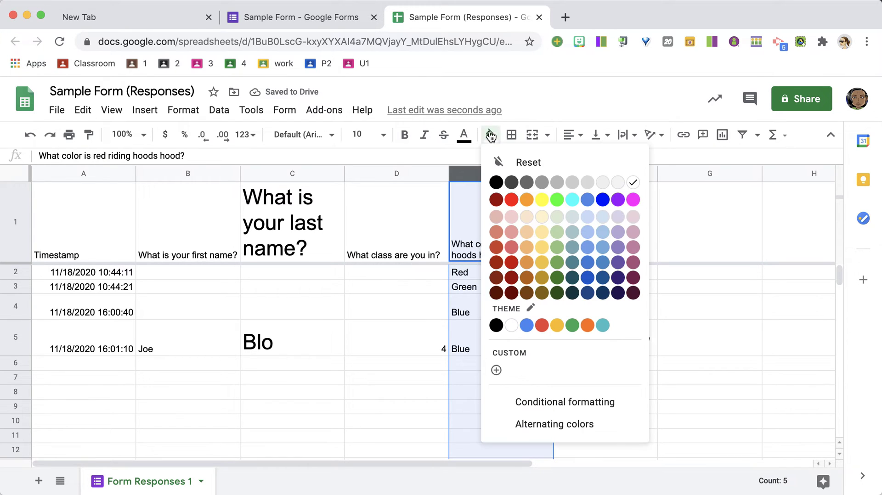
left_click(542, 199)
left_click(591, 347)
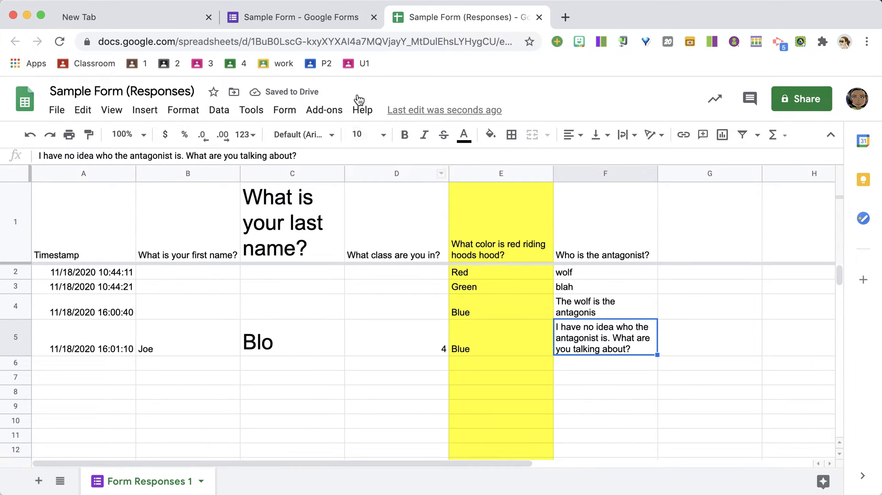
In the form preview, enter a first and last name, choose class 4, and continue
left_click(312, 19)
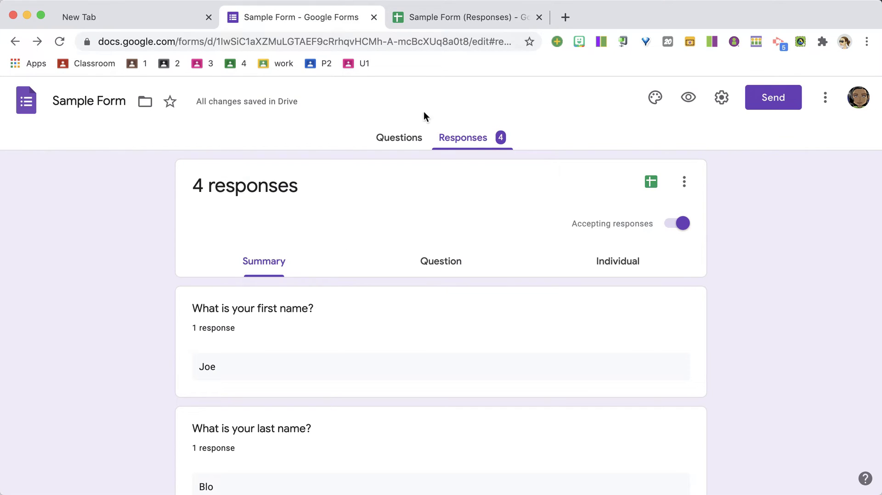
left_click(688, 96)
left_click(263, 216)
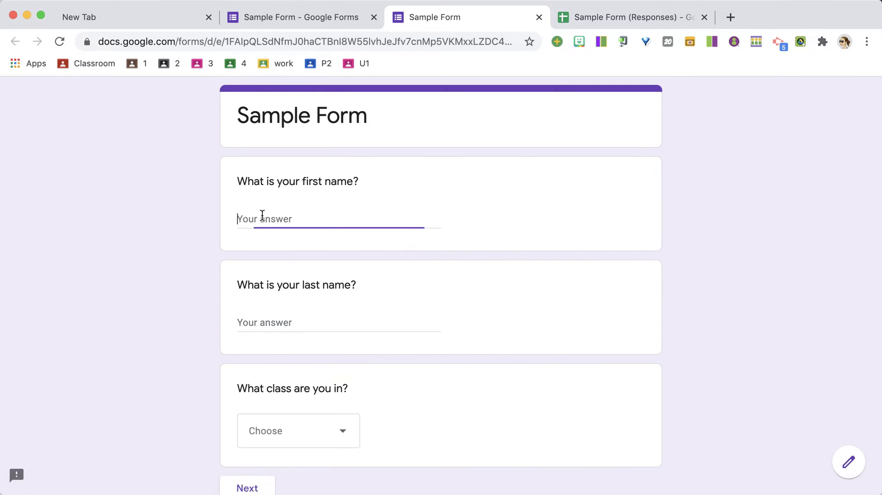
type("Alice")
key("Tab")
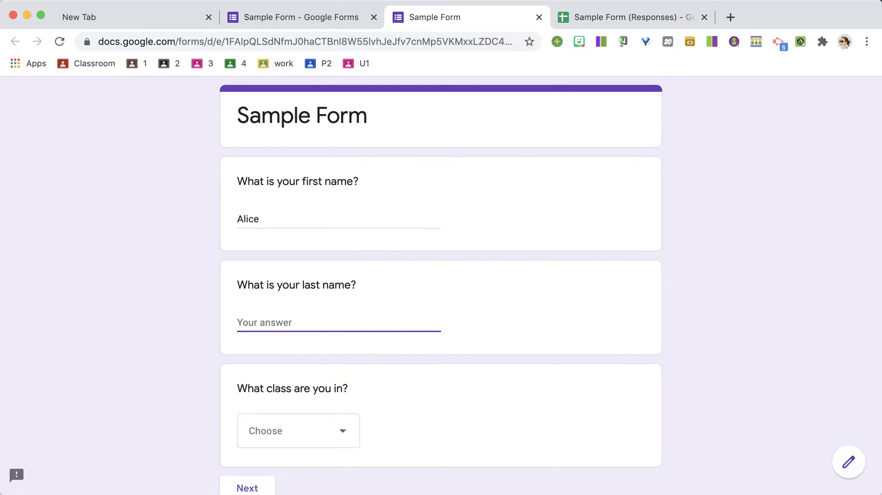
type("Keeler")
left_click(299, 421)
left_click(290, 363)
left_click(253, 489)
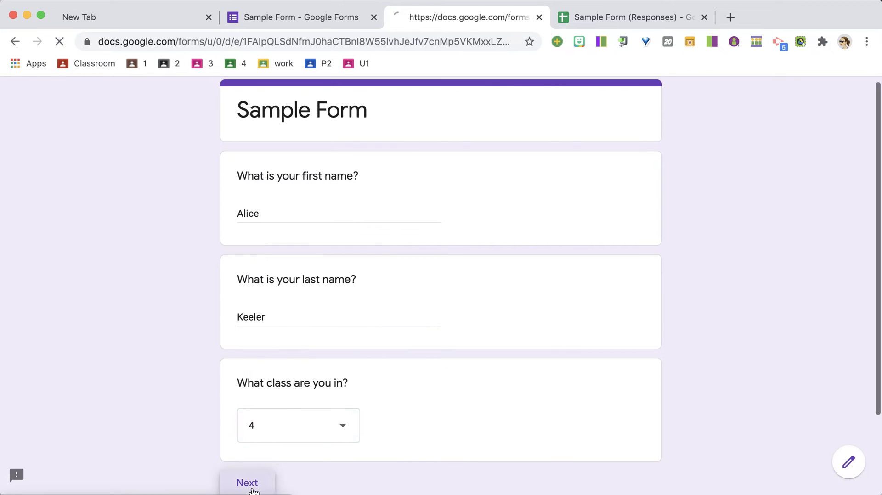
Answer Red for the hood colour, explain the wolf as antagonist, and submit
left_click(242, 271)
scroll(294, 335, "down", 2)
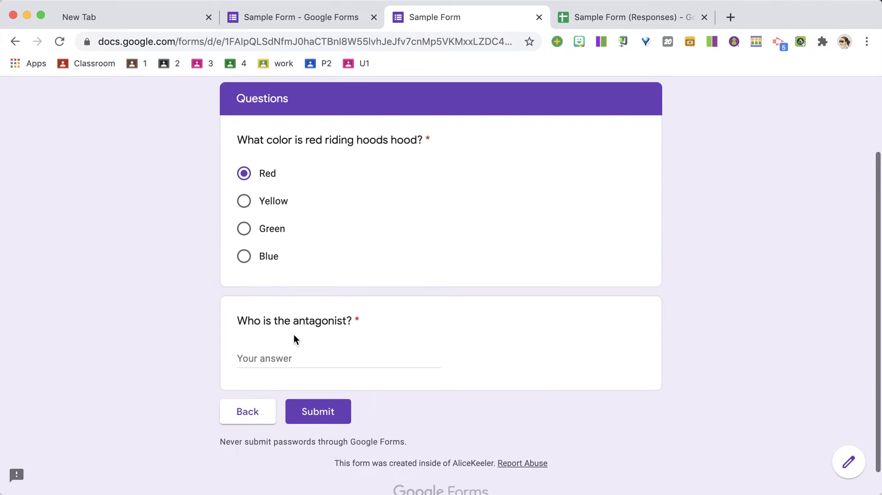
left_click(285, 345)
type("The an")
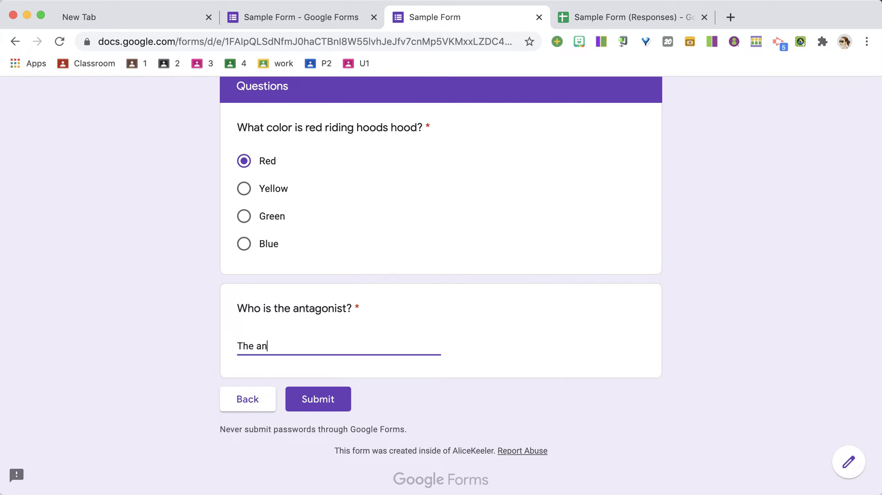
type("tagonist is the character that ")
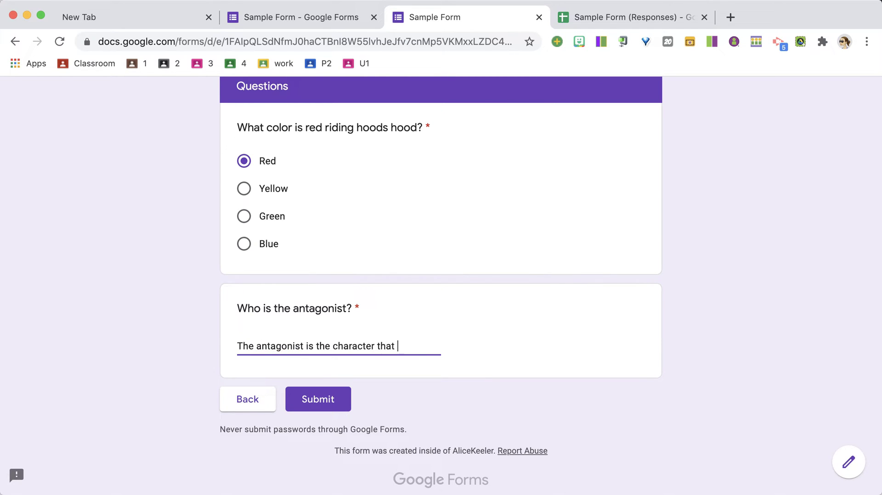
type("gets in the way of the protago")
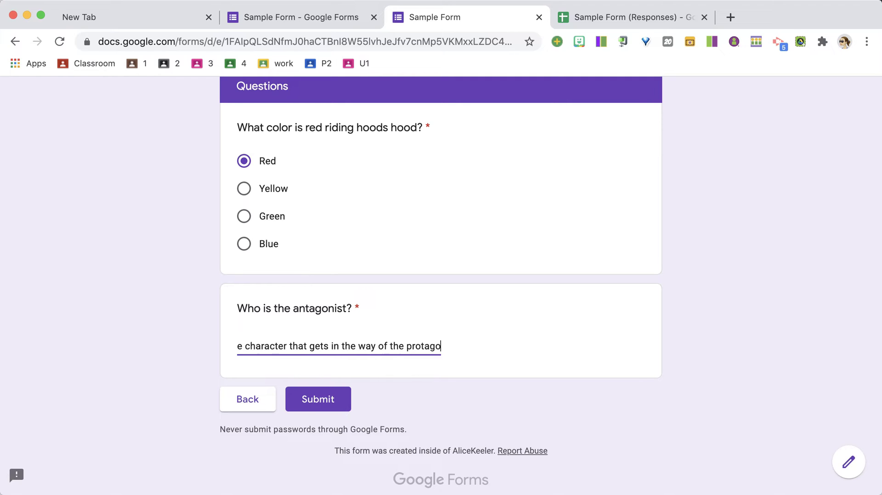
type("nist, in this case")
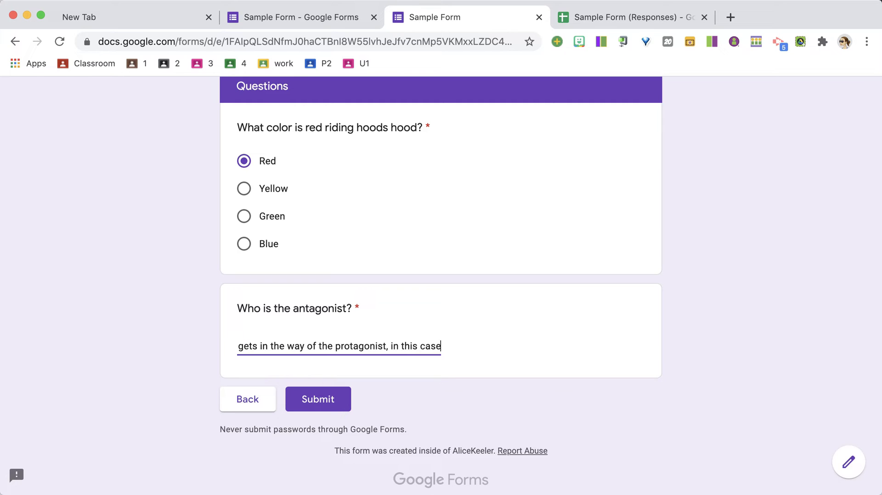
type(" red is the prota")
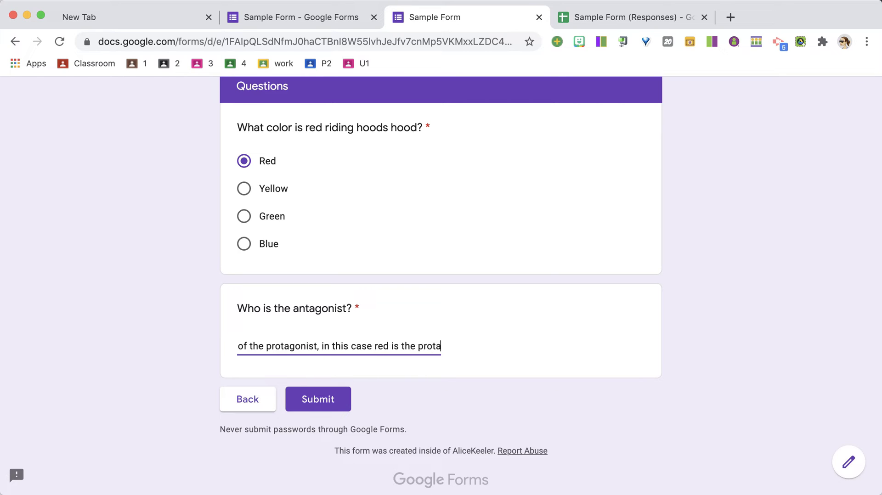
type("gonist and the wolf is ")
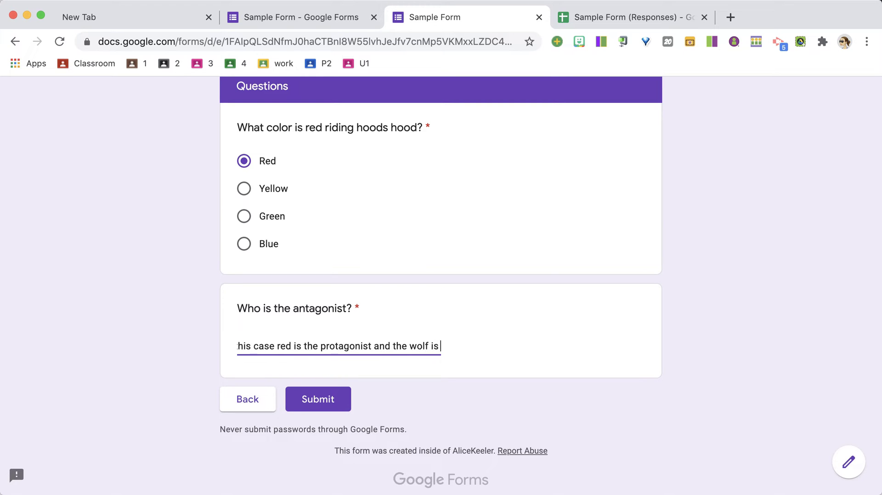
type("the antag")
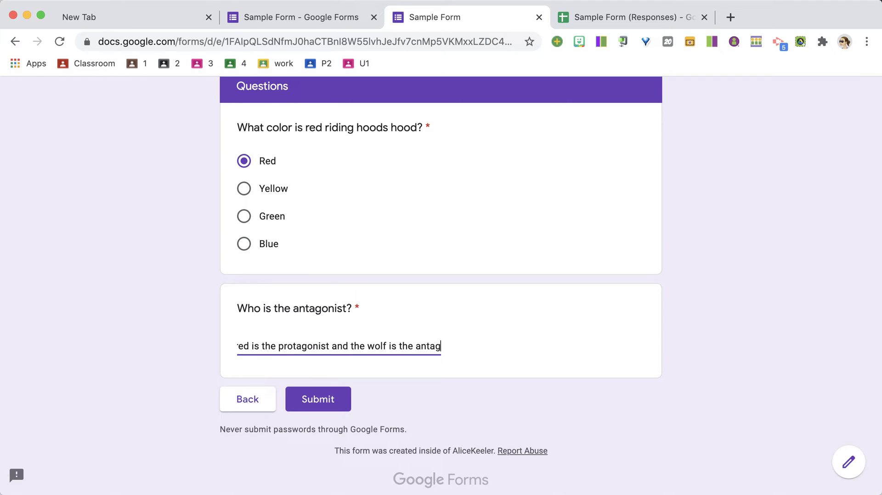
type("onist.")
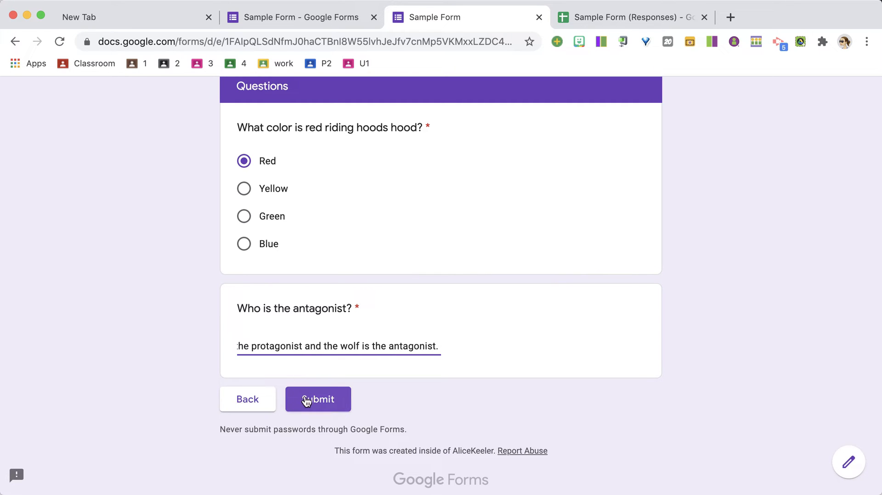
left_click(319, 402)
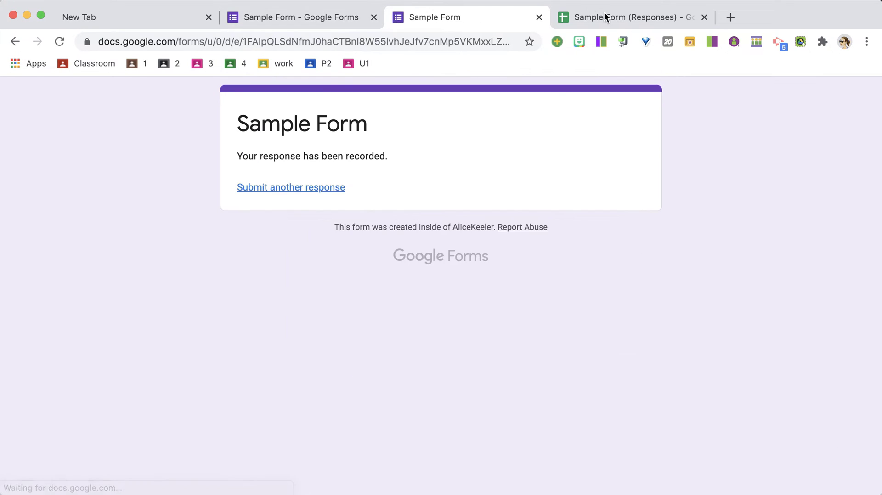
Check the new row 6 response in the spreadsheet, including Red in E6 and the antagonist answer in F6
left_click(610, 17)
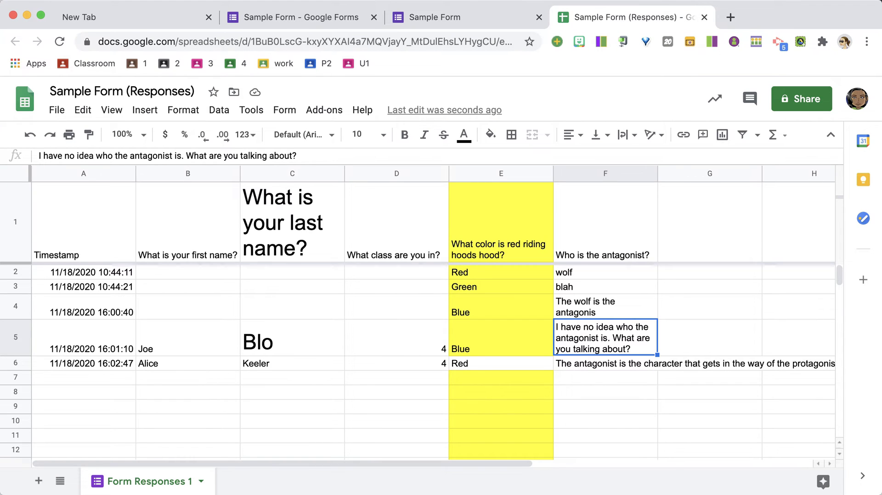
left_click(12, 363)
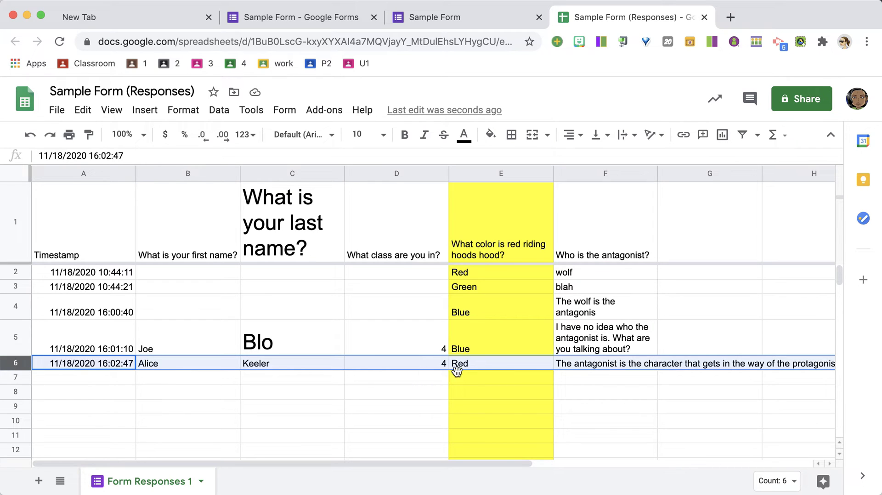
left_click(492, 365)
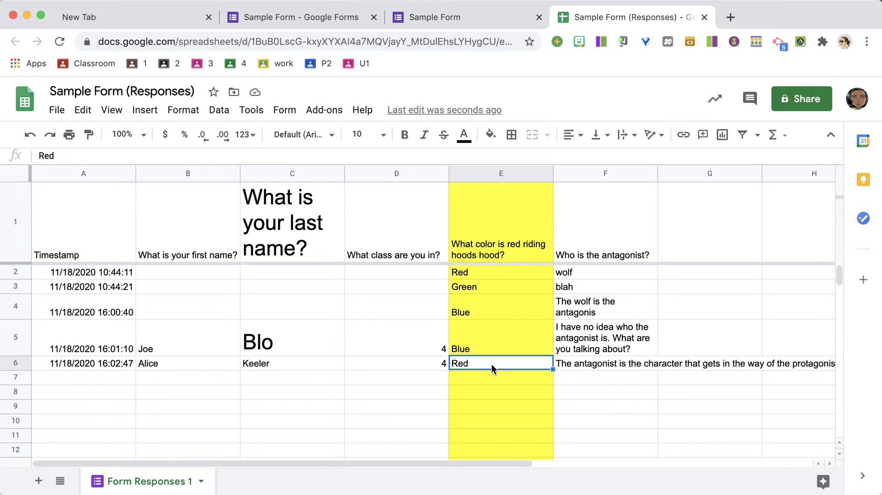
left_click(588, 364)
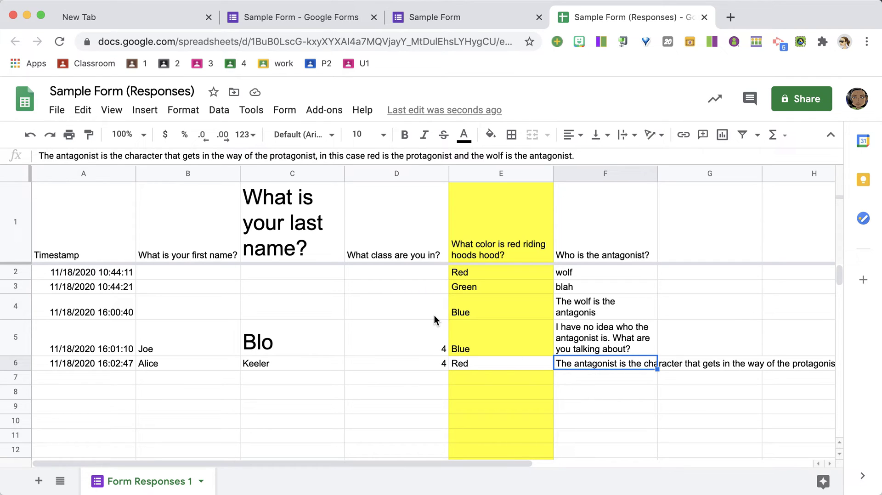
left_click(250, 114)
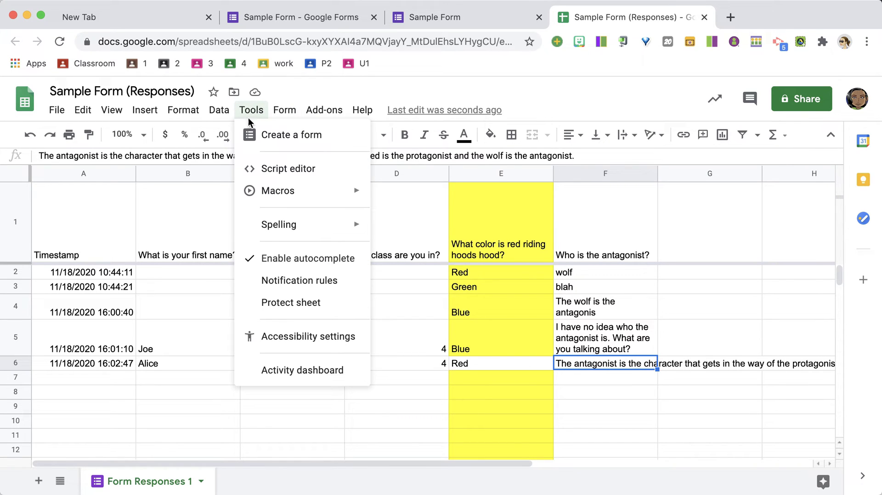
Start recording a macro and set column C to font size 24
mouse_move(273, 198)
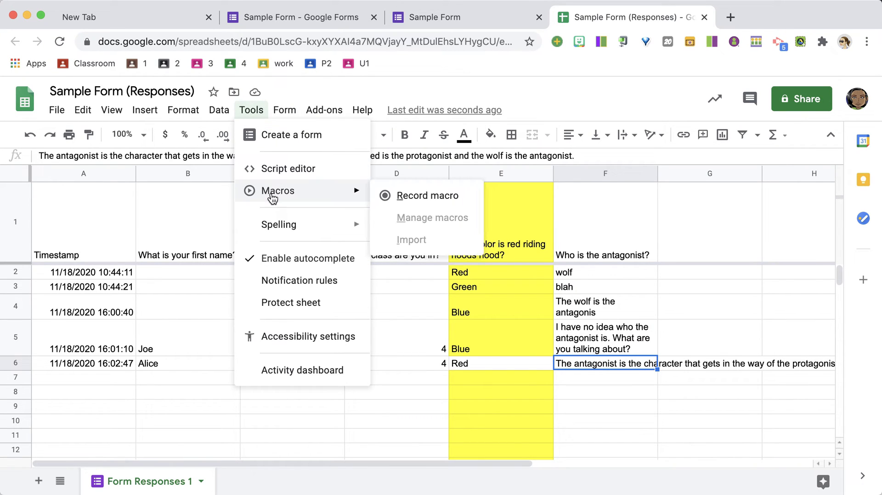
left_click(415, 198)
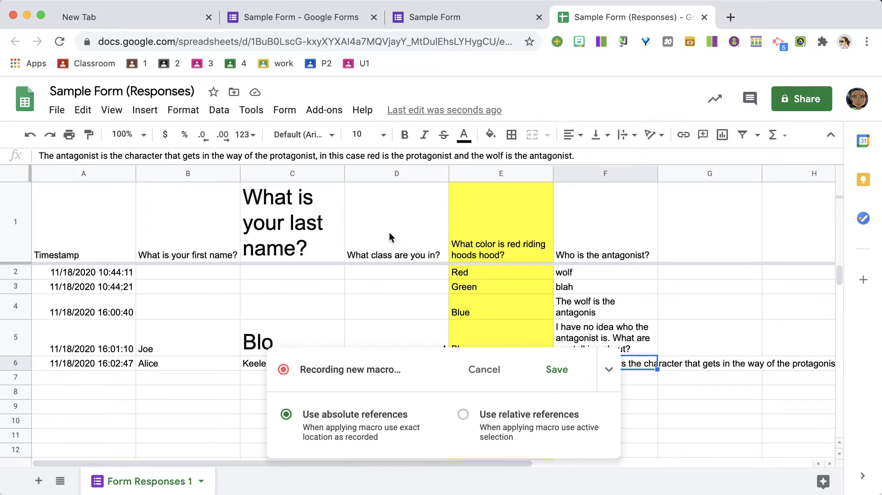
left_click(280, 173)
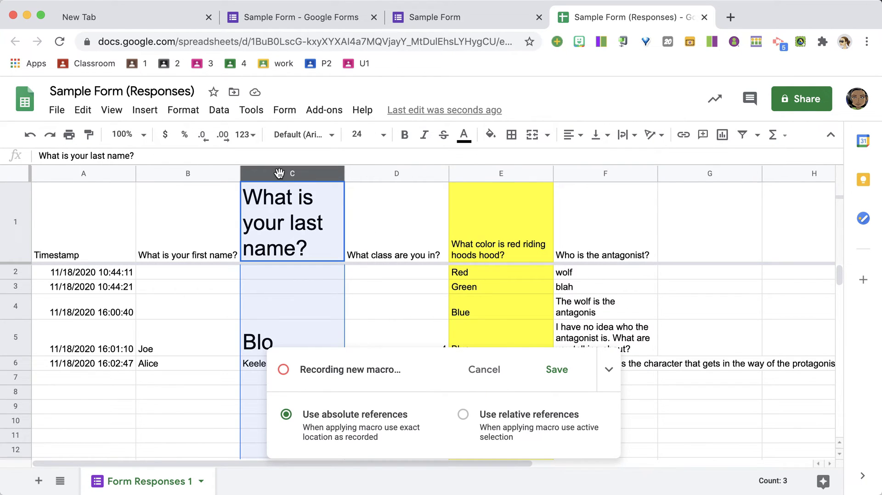
left_click(369, 134)
left_click(361, 358)
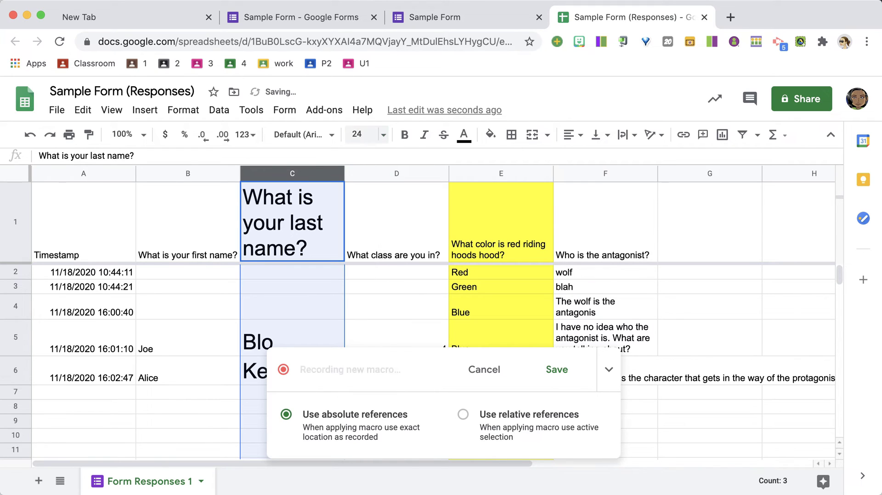
Fill column E yellow and wrap the text in column F while recording
left_click(492, 171)
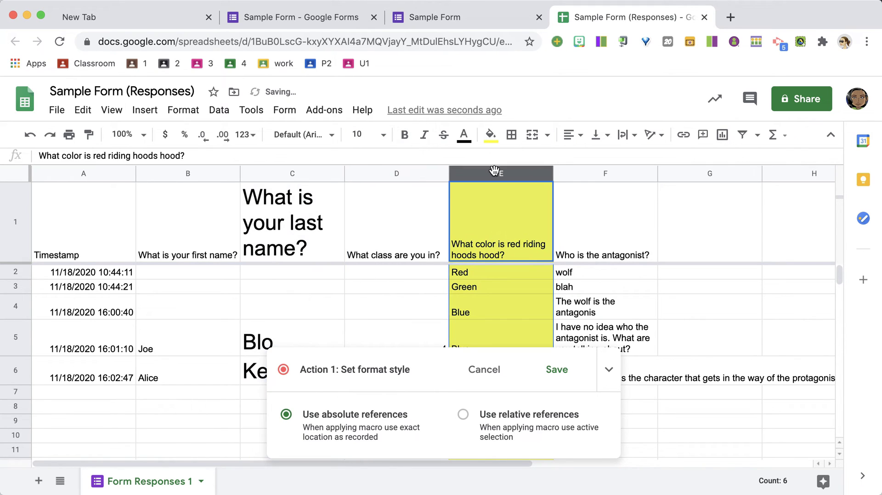
left_click(490, 135)
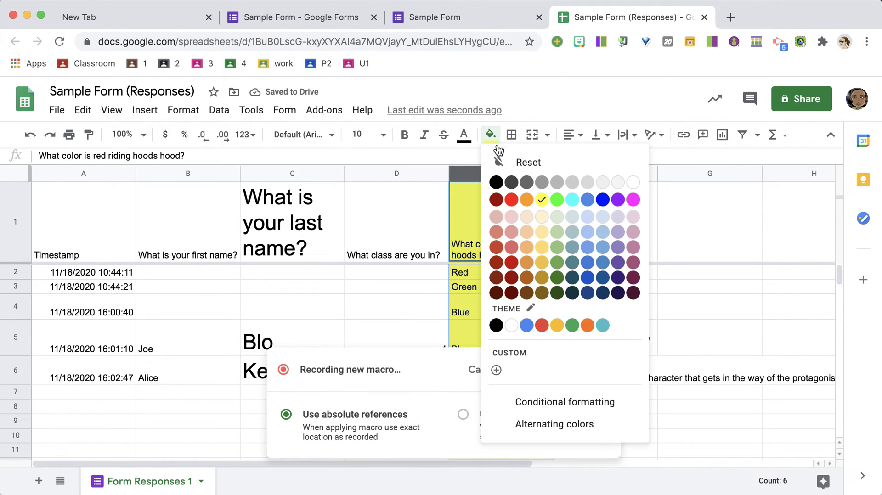
left_click(542, 200)
left_click(598, 174)
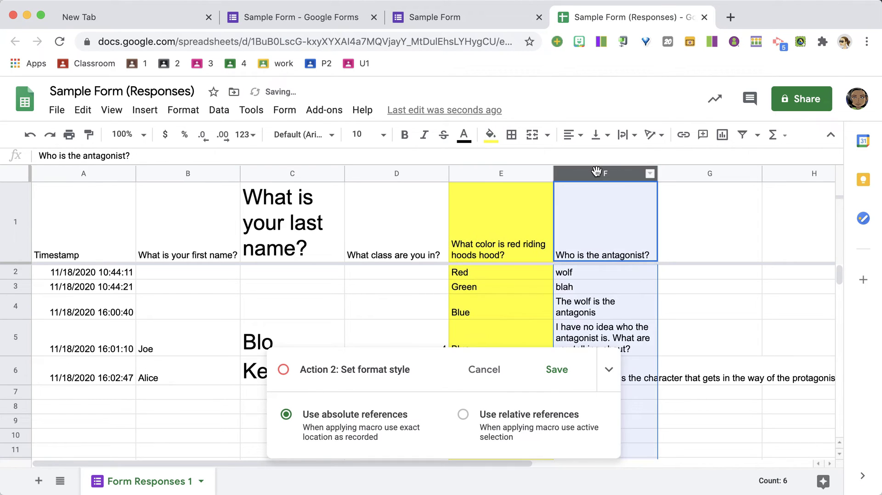
left_click(622, 136)
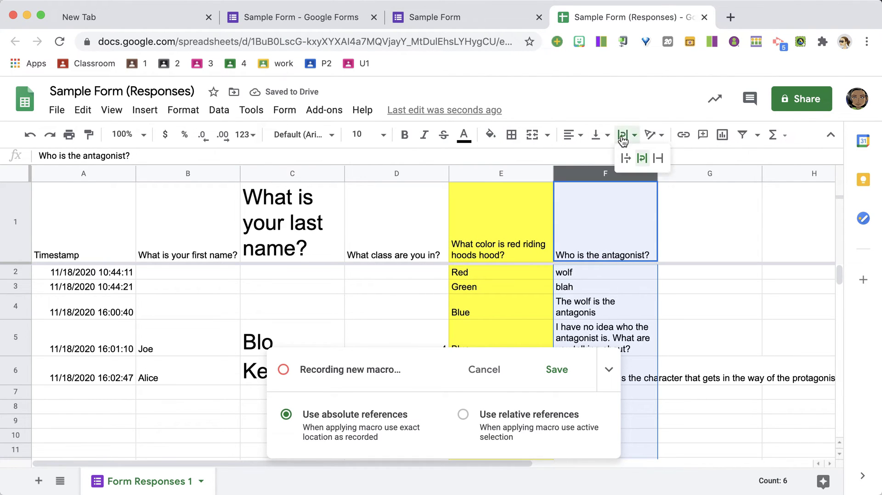
left_click(643, 160)
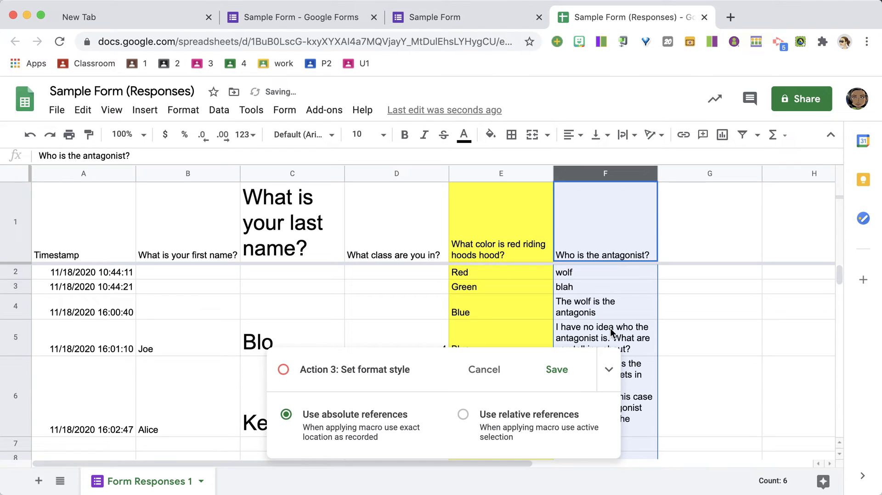
Save the recorded macro with the name 'Word wrapping'
left_click(556, 369)
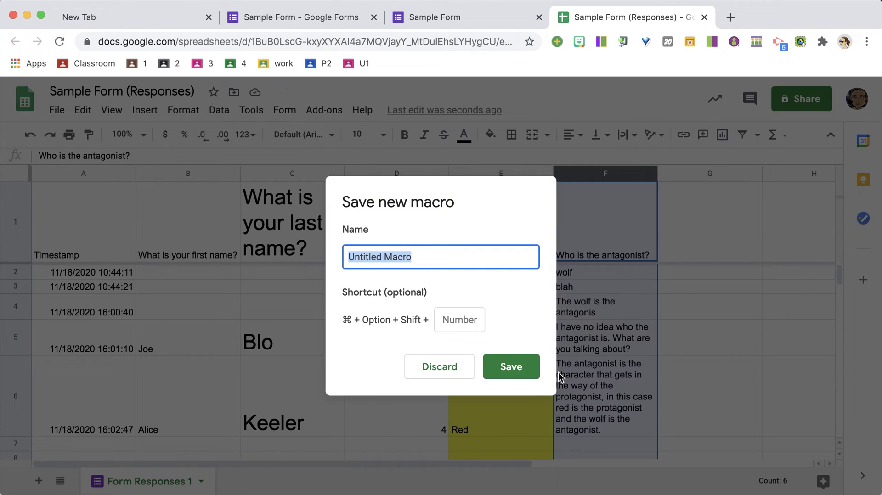
type("Word wra")
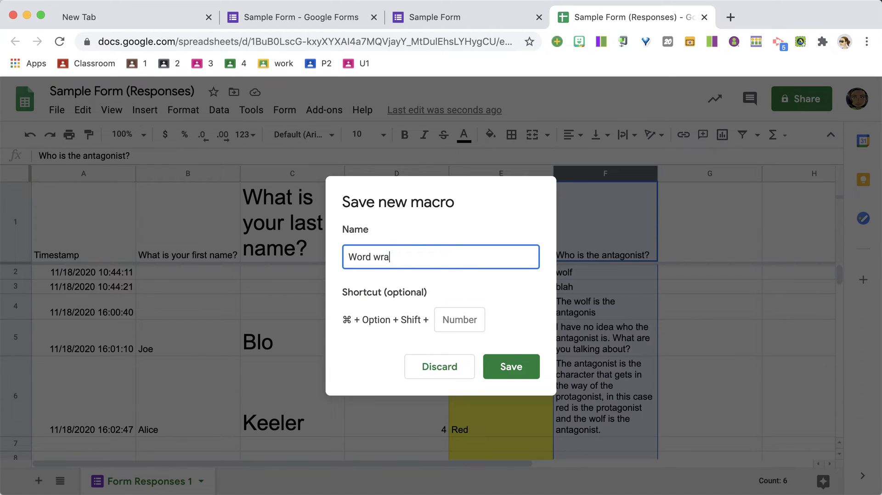
type("pping")
left_click(535, 374)
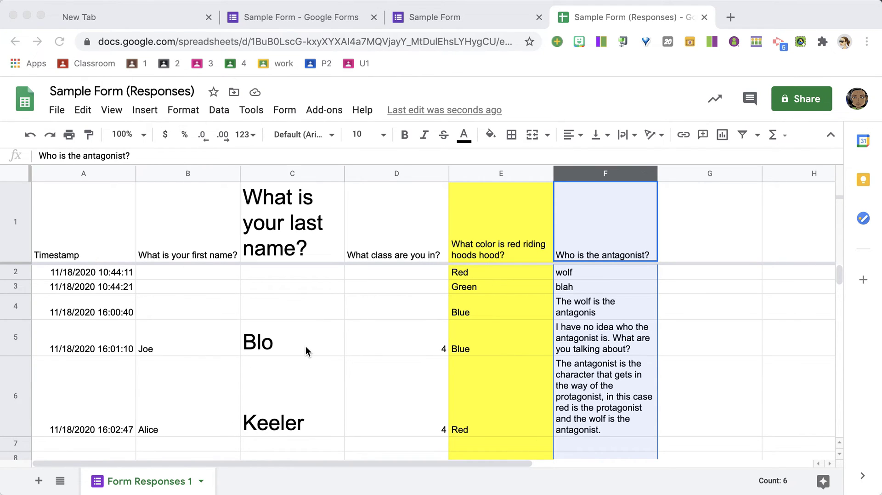
scroll(305, 347, "down", 3)
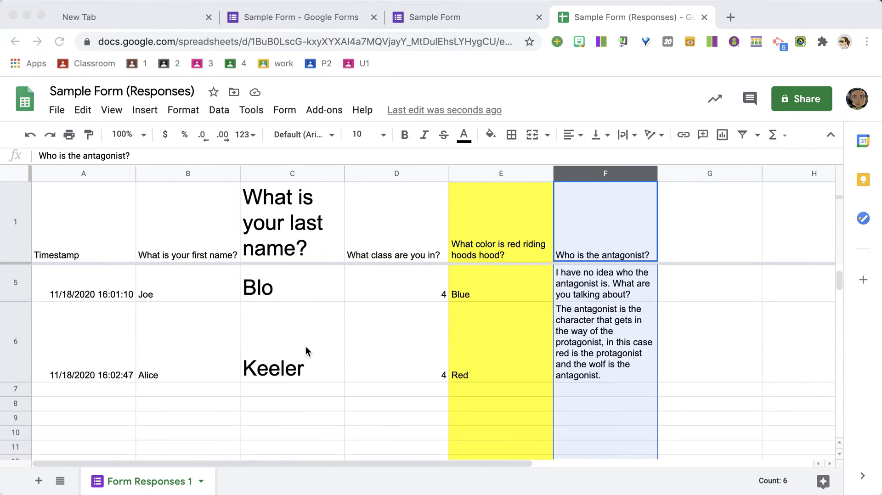
left_click(461, 16)
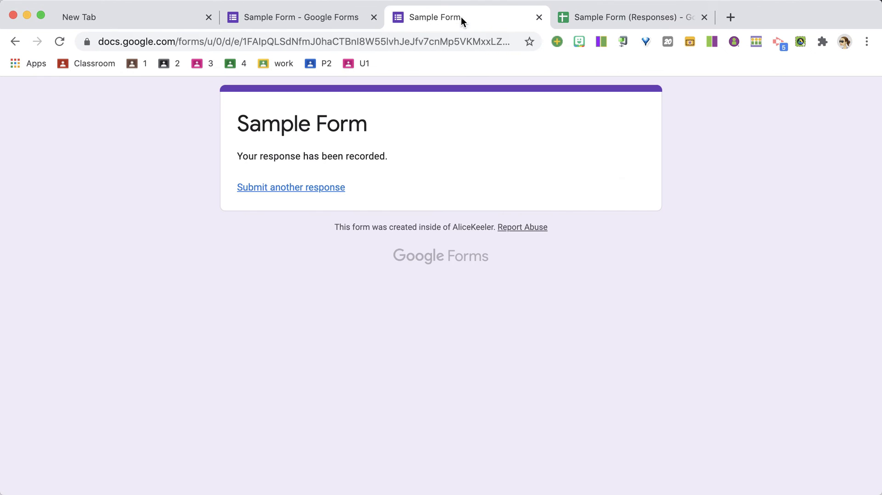
Start another response, enter a last and first name, and choose class 3
left_click(310, 192)
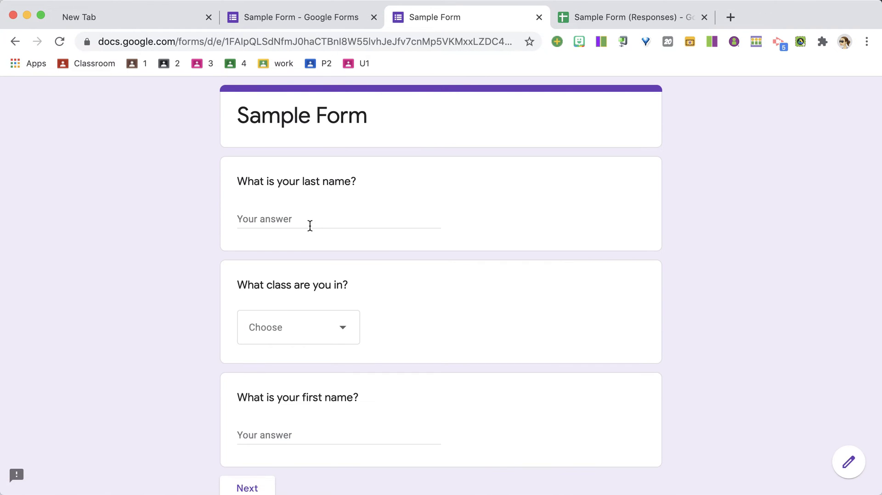
left_click(310, 221)
type("Keeler")
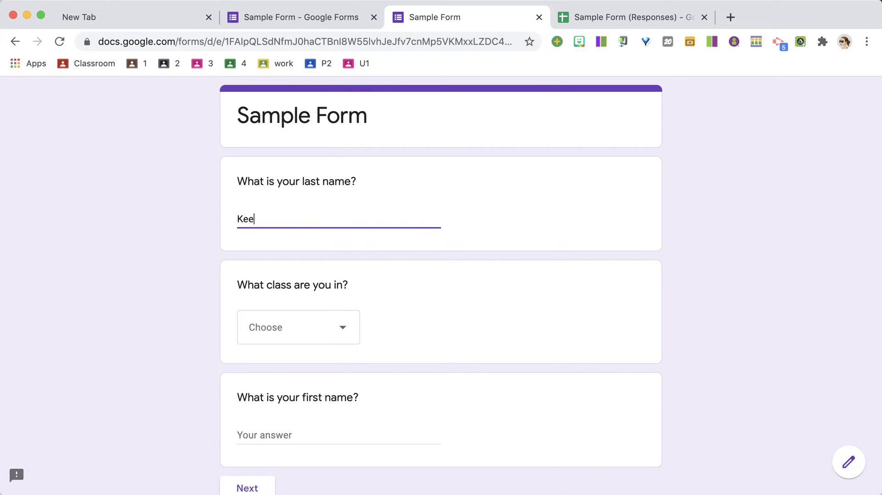
left_click(294, 336)
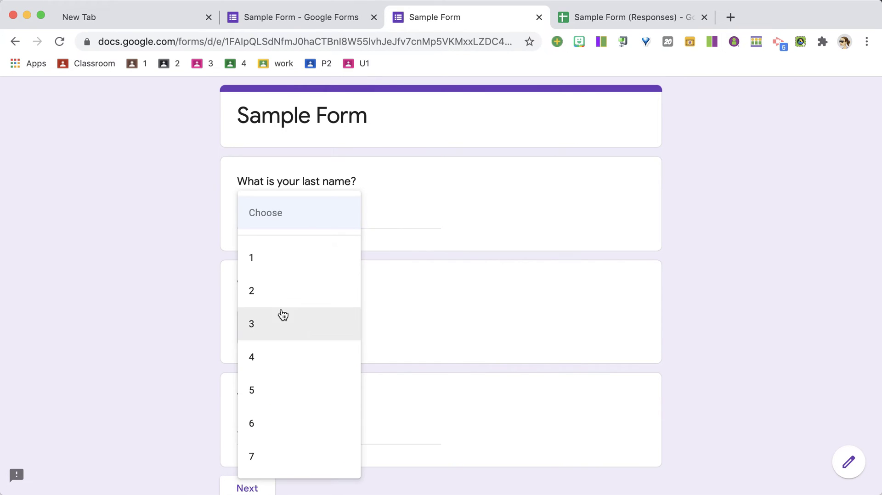
left_click(282, 317)
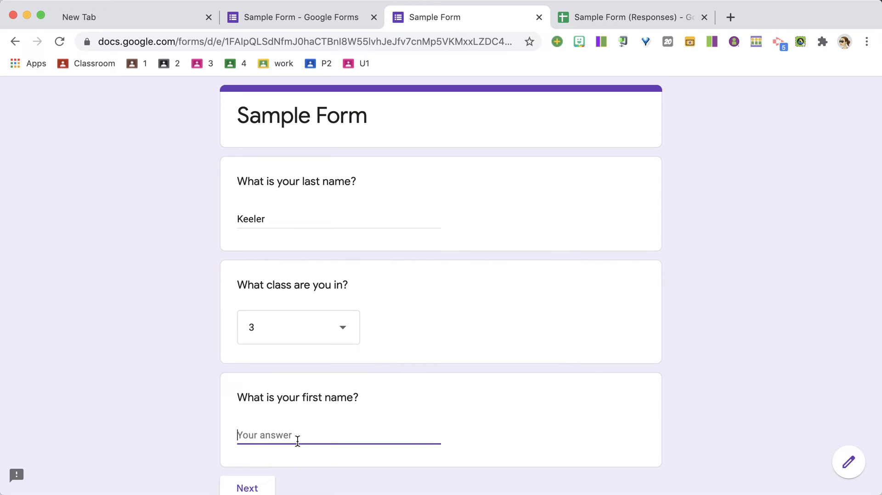
type("Nancy")
left_click(240, 486)
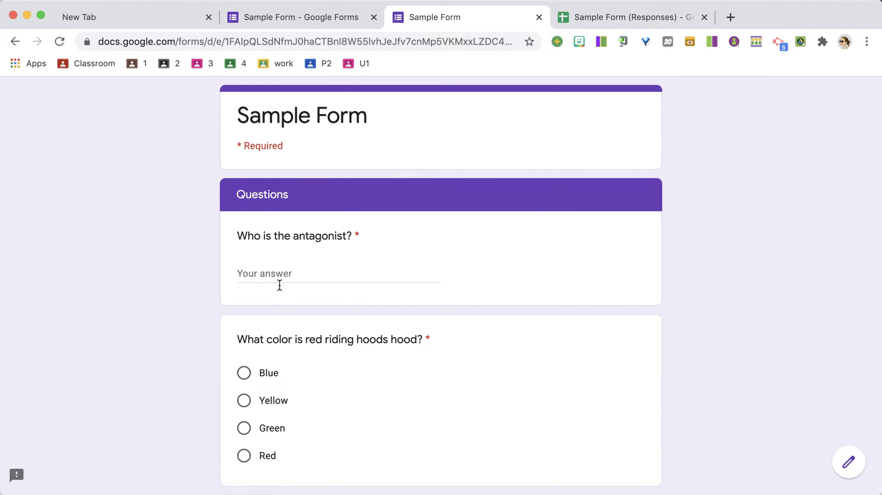
Answer 'Wolf is the antagonist he is big and bad', choose Red, and submit
left_click(281, 274)
type("Wolf")
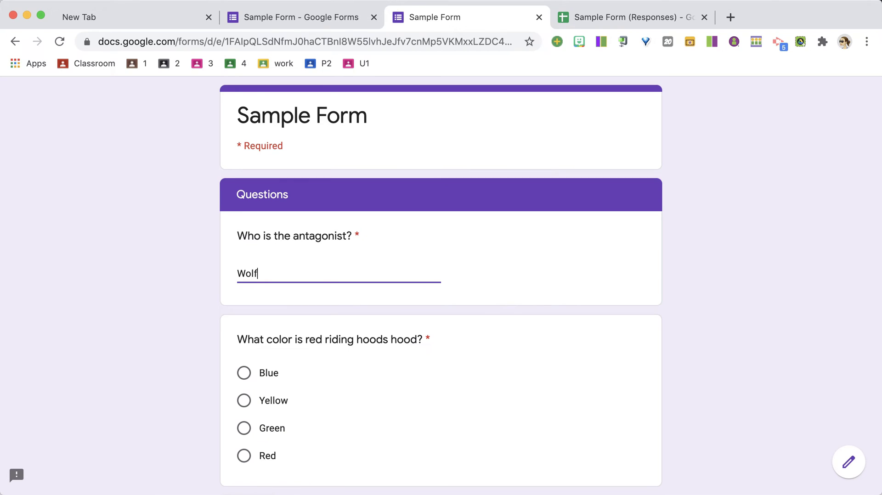
type(" is the antagonist he is big and ")
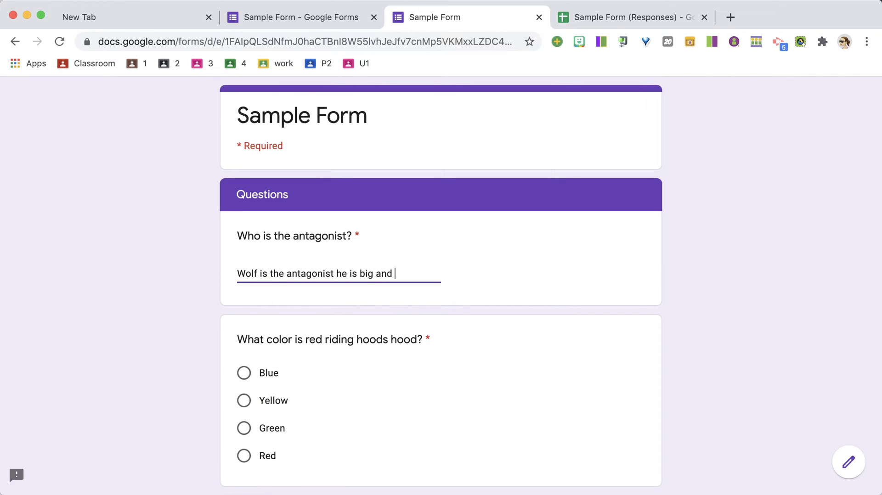
type("bad")
left_click(244, 455)
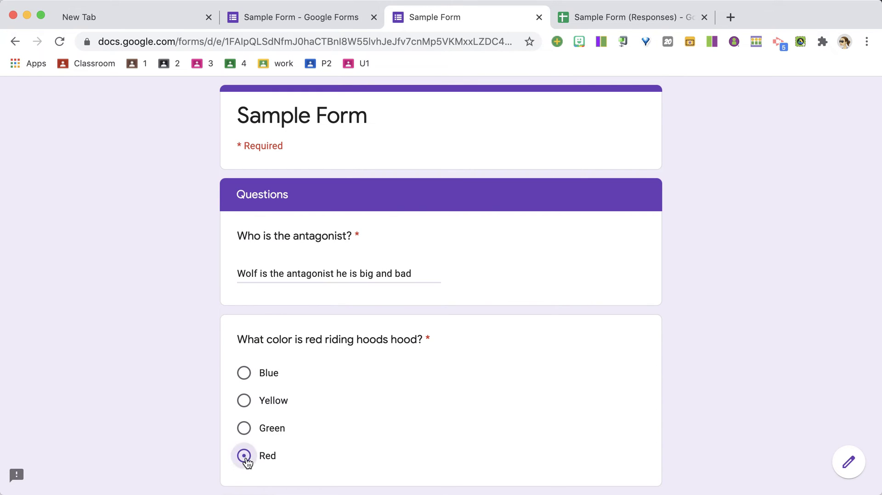
scroll(464, 433, "down", 2)
scroll(464, 433, "down", 1)
left_click(324, 390)
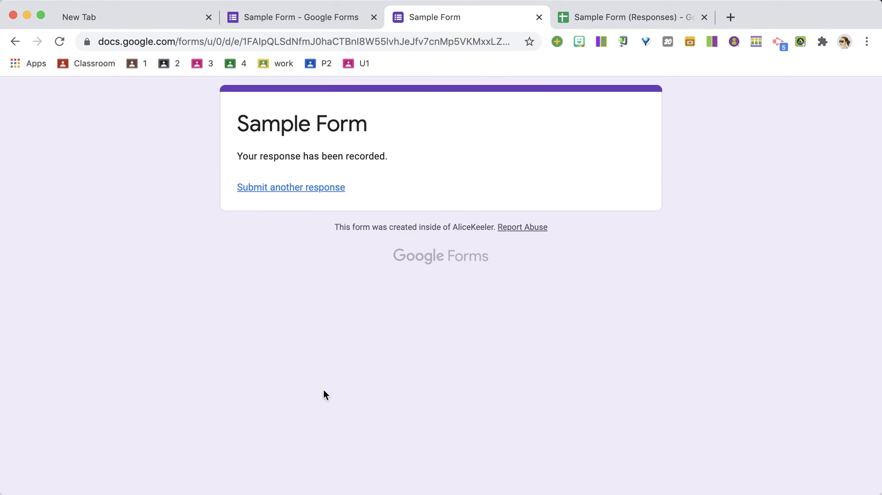
Select the new row 7 response and launch the Word wrapping macro from Tools > Macros
left_click(621, 17)
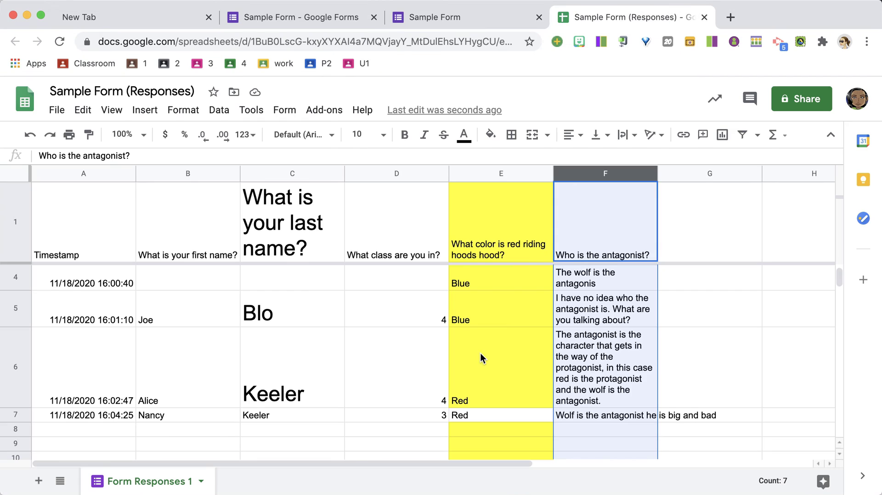
left_click(16, 414)
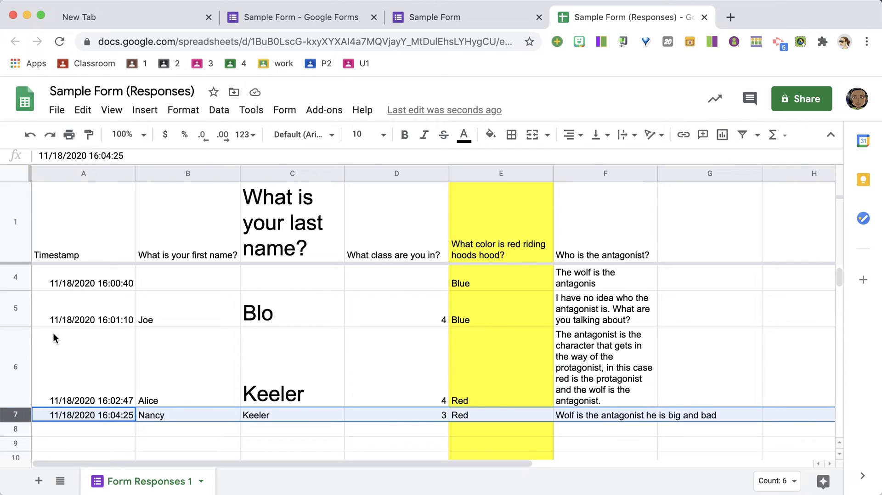
left_click(256, 115)
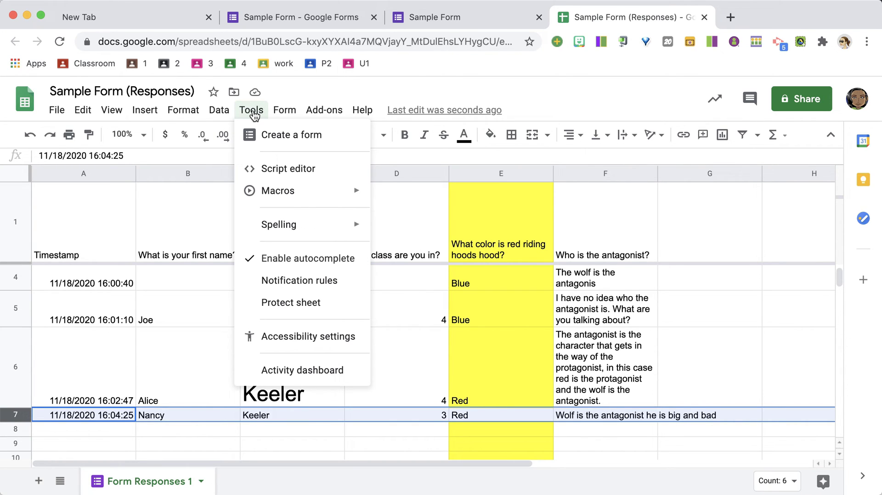
mouse_move(264, 192)
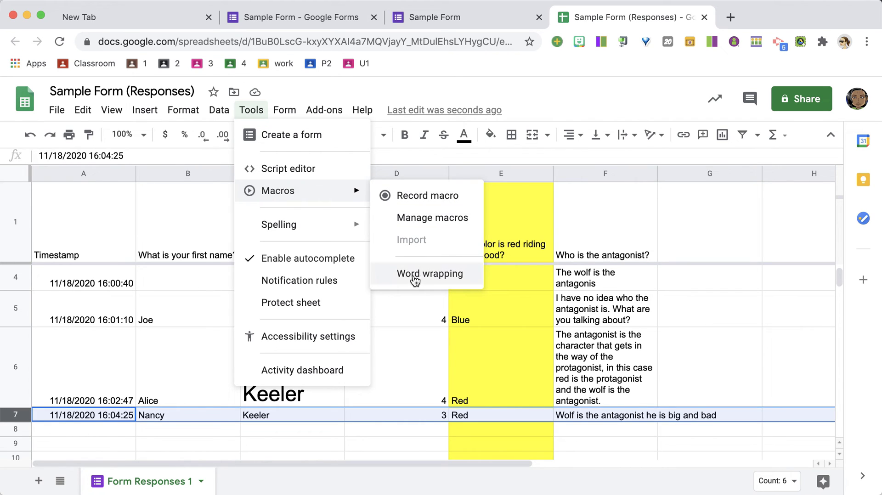
left_click(444, 284)
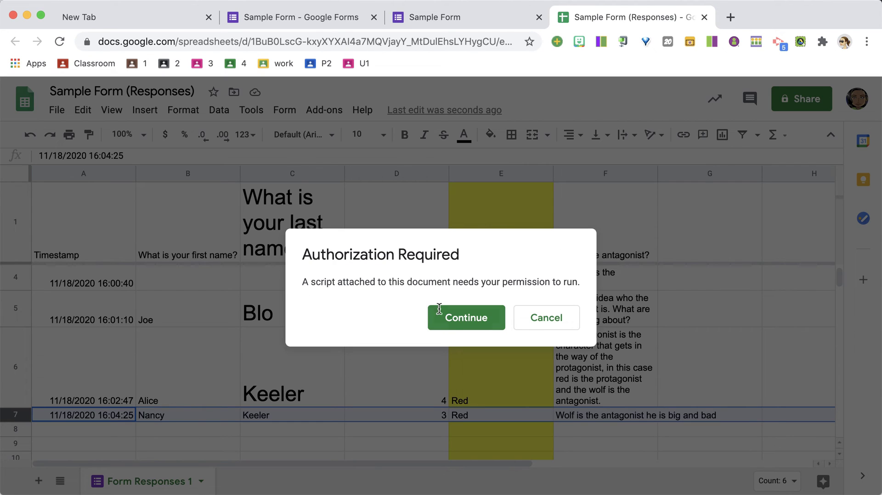
Authorize the Word wrapping macro, then run it from Tools > Macros to format row 7
left_click(459, 317)
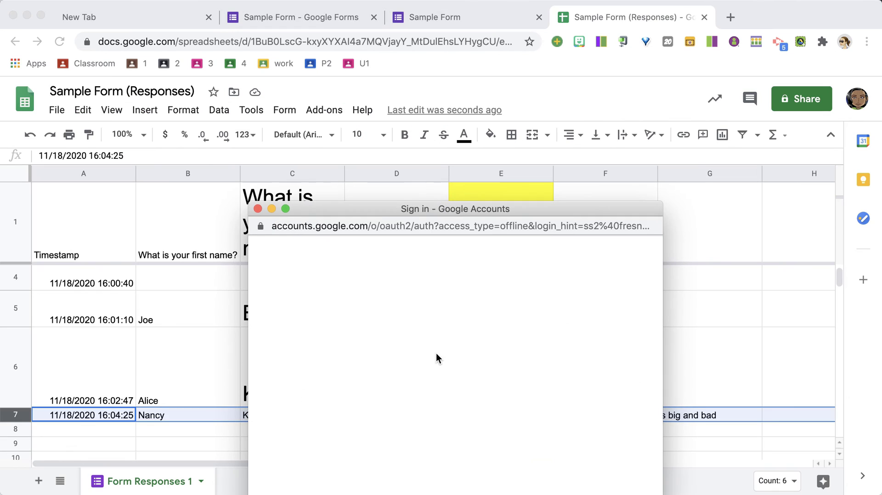
left_click(373, 439)
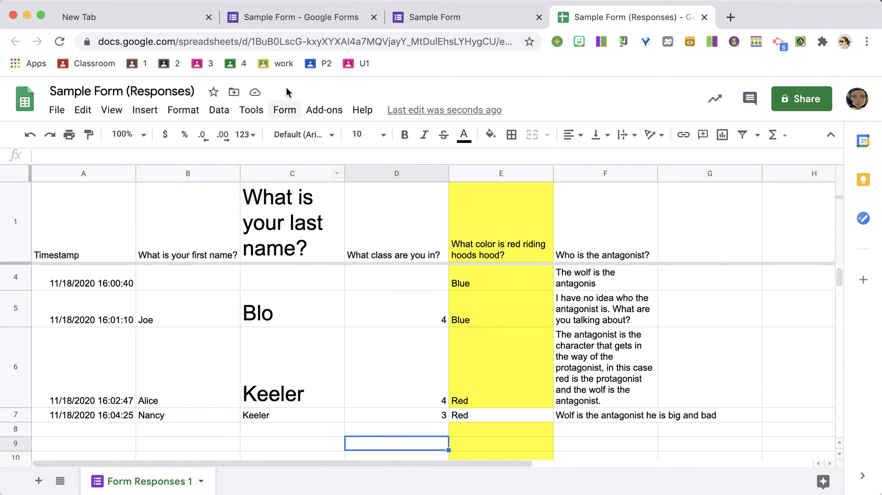
left_click(326, 115)
mouse_move(251, 114)
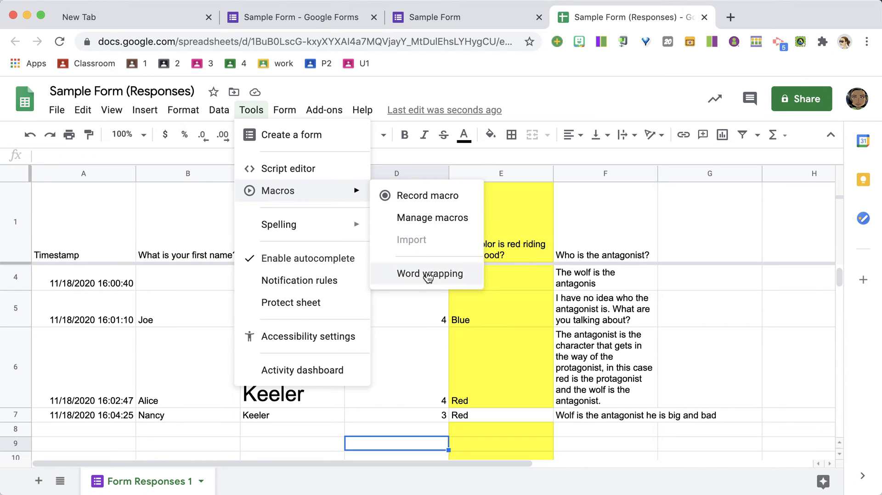
left_click(428, 274)
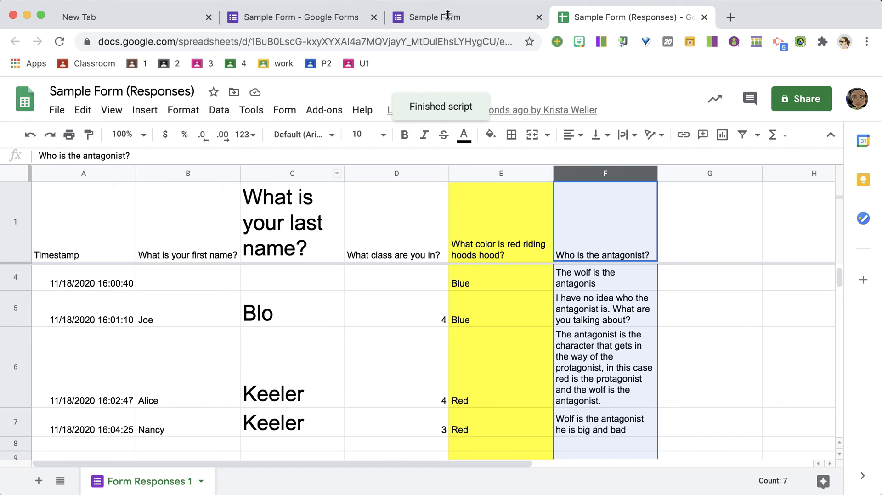
Start a new form response with class 2 and a first name
left_click(461, 18)
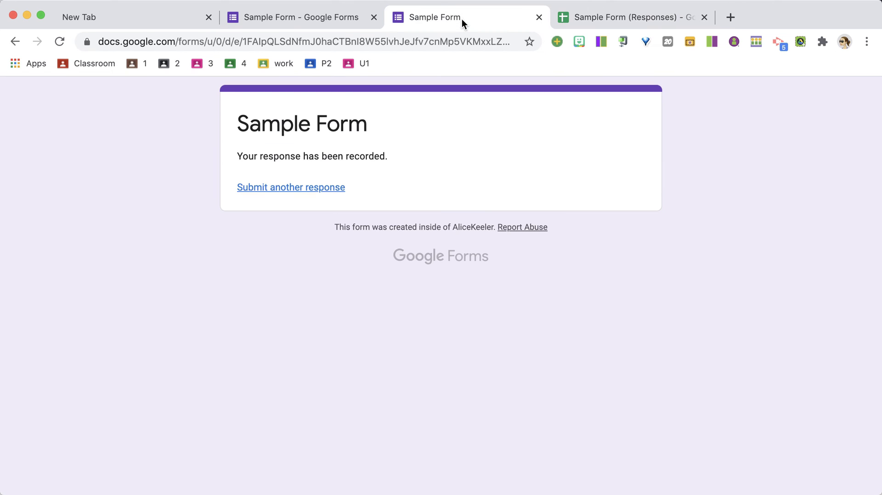
left_click(297, 188)
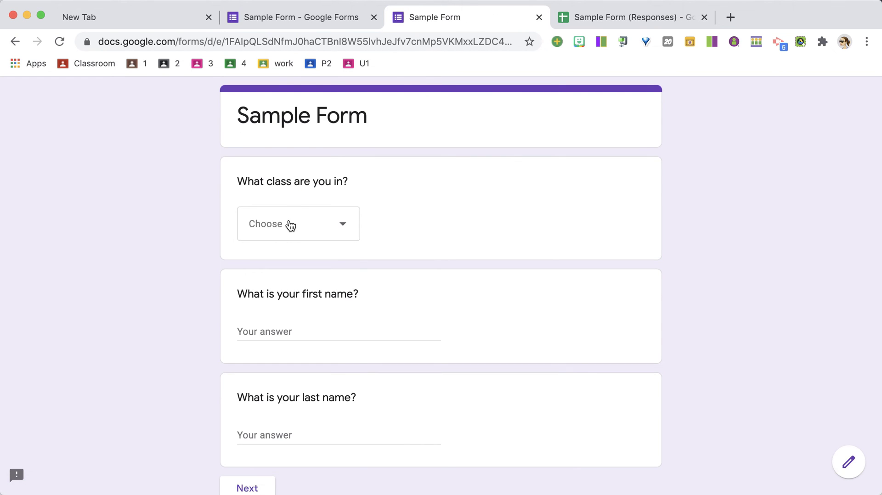
left_click(291, 225)
left_click(289, 293)
left_click(292, 331)
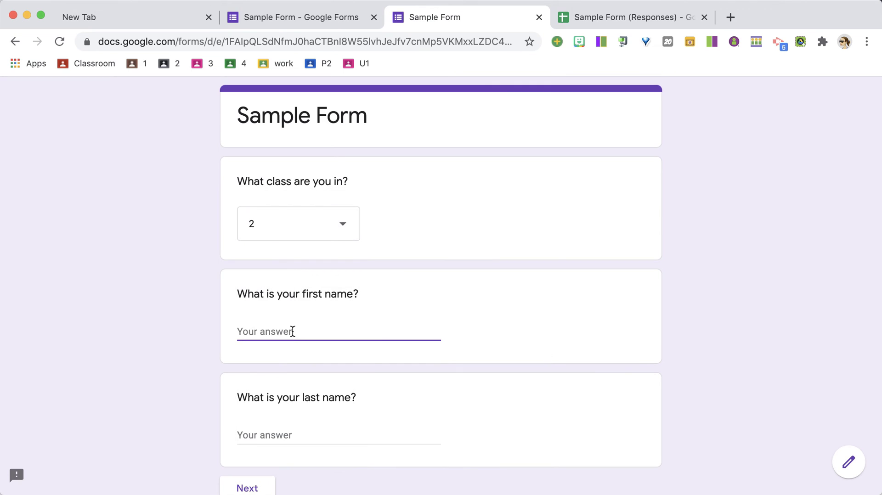
type("Mi")
type("Smith")
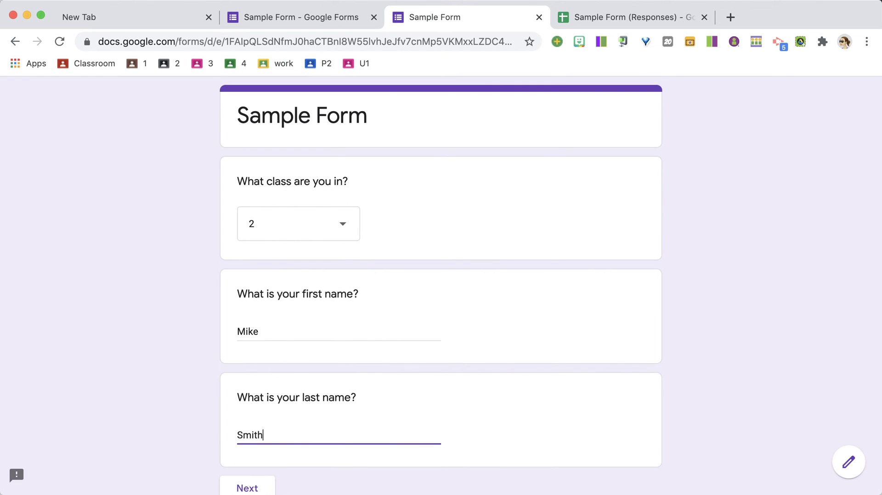
left_click(235, 480)
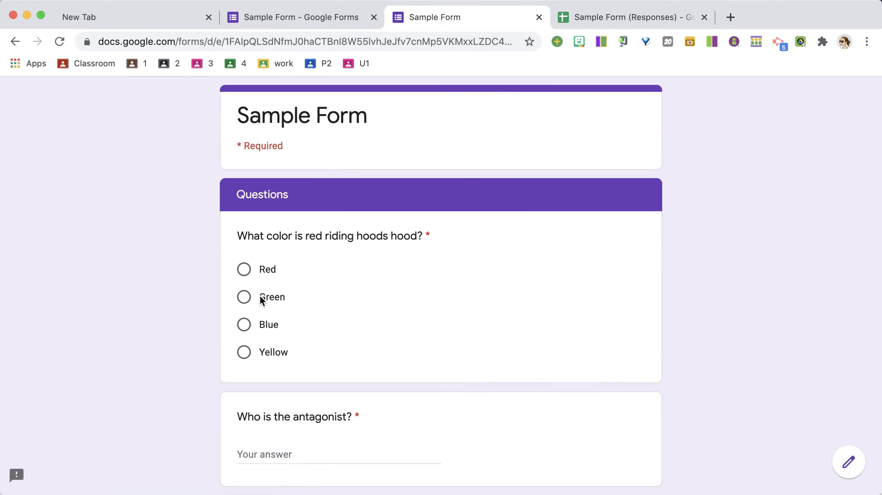
Answer the antagonist question with 'blah blah blah blah blah blah', copy it, and submit
left_click(283, 452)
type("blah ")
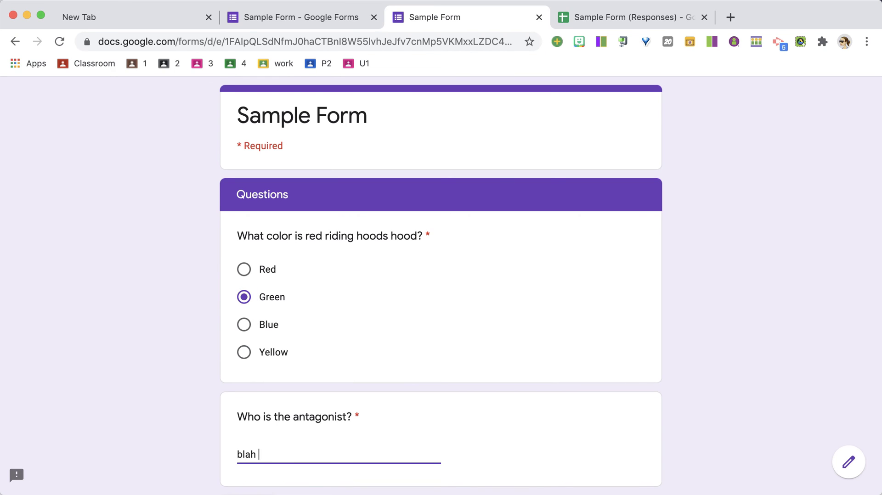
type("blah blah blah blah blah")
key("super+a")
key("super+c")
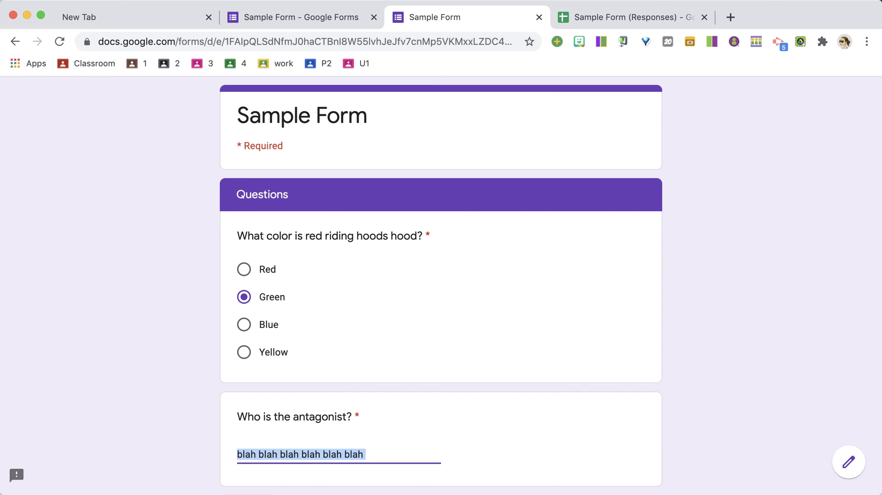
scroll(706, 419, "down", 3)
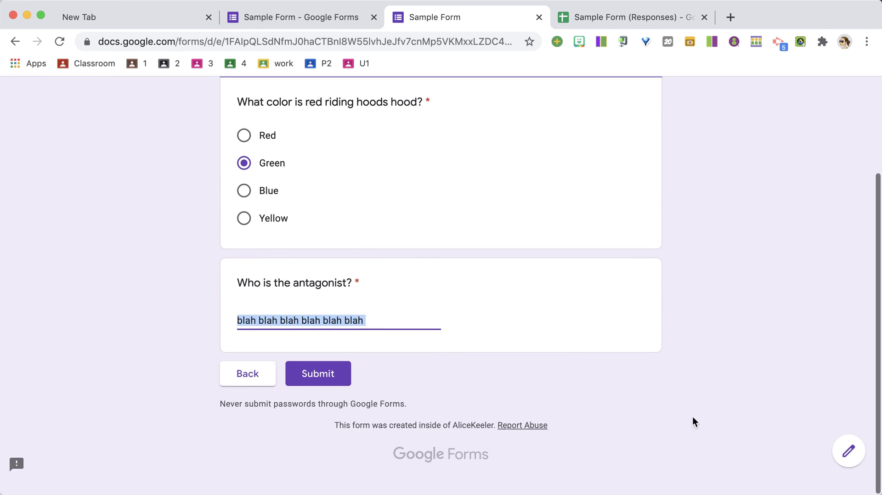
left_click(317, 386)
Start a second response with class 4 and a first and last name
left_click(309, 189)
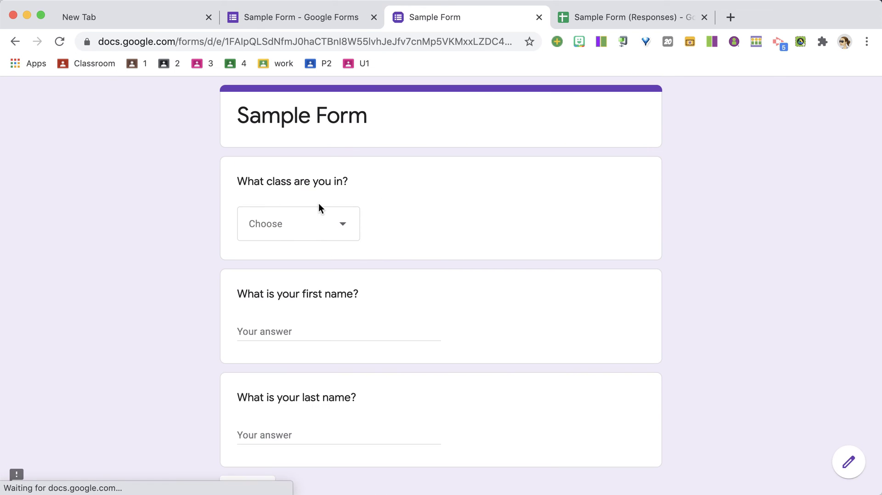
left_click(308, 230)
left_click(301, 363)
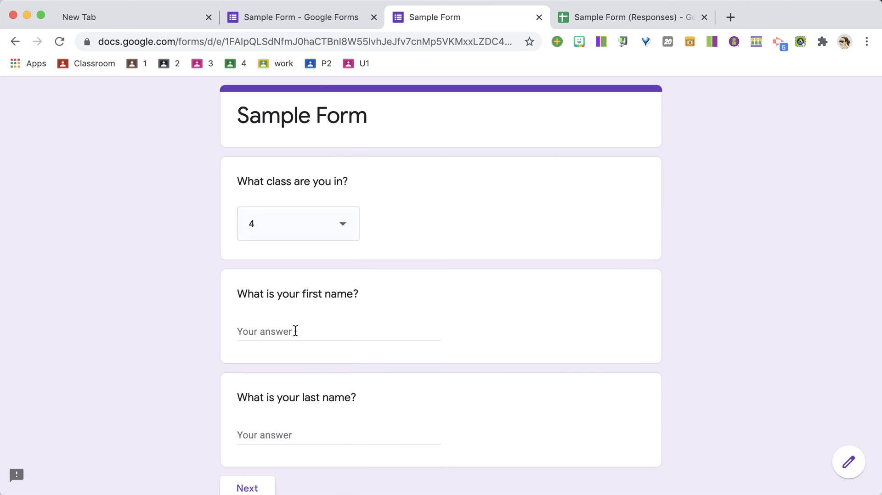
left_click(295, 330)
type("Suzy")
left_click(275, 435)
type("Q")
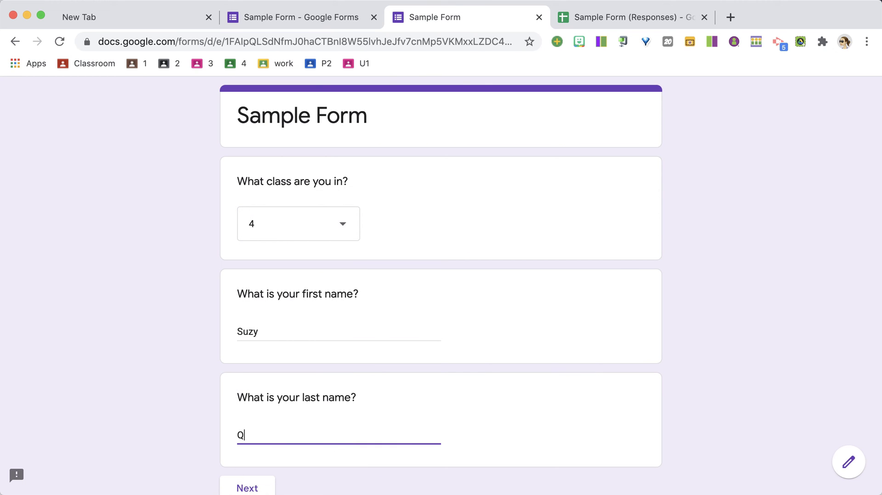
left_click(255, 490)
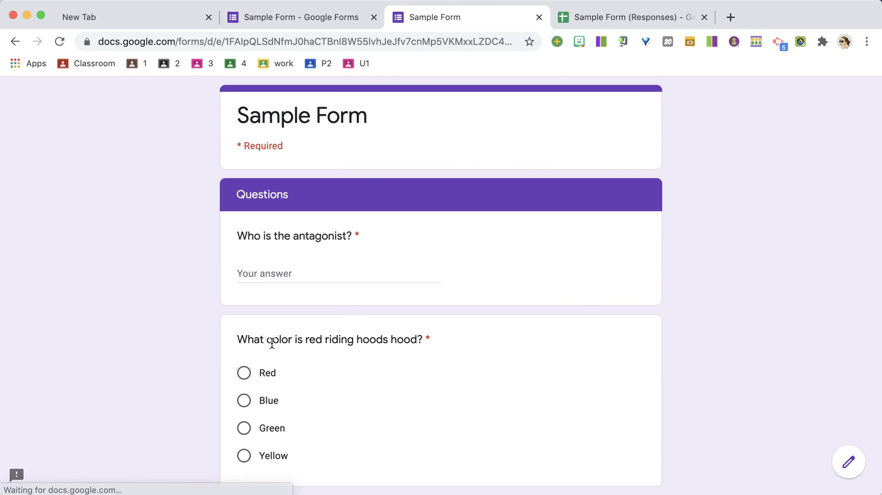
Paste the copied antagonist answer, choose Blue, and submit
left_click(296, 271)
key("super+v")
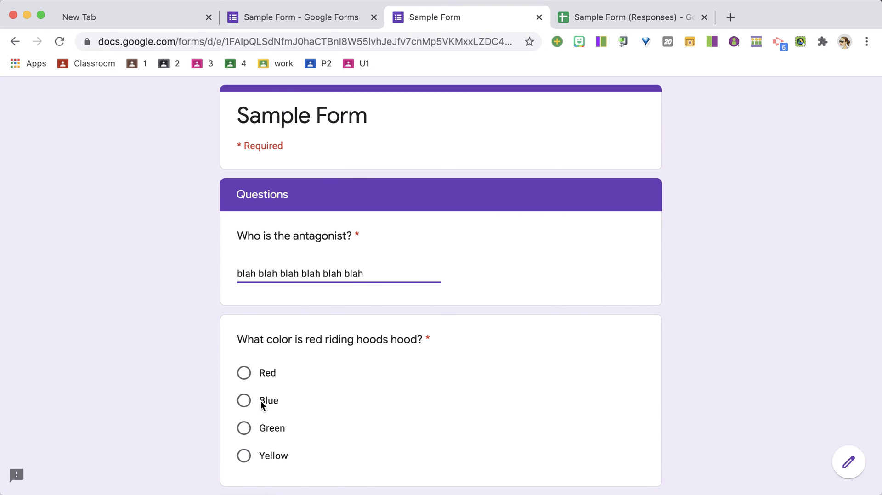
left_click(261, 402)
scroll(301, 416, "down", 3)
left_click(322, 384)
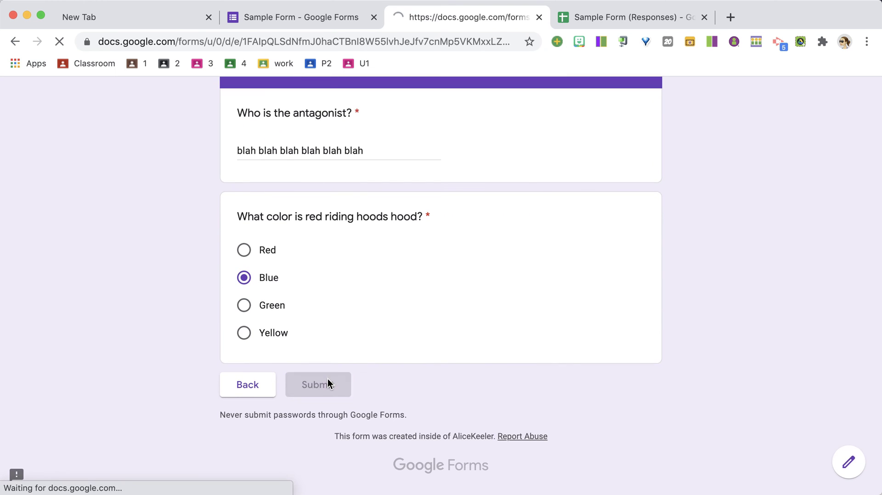
Start a third response with a last and first name and class 5
left_click(278, 189)
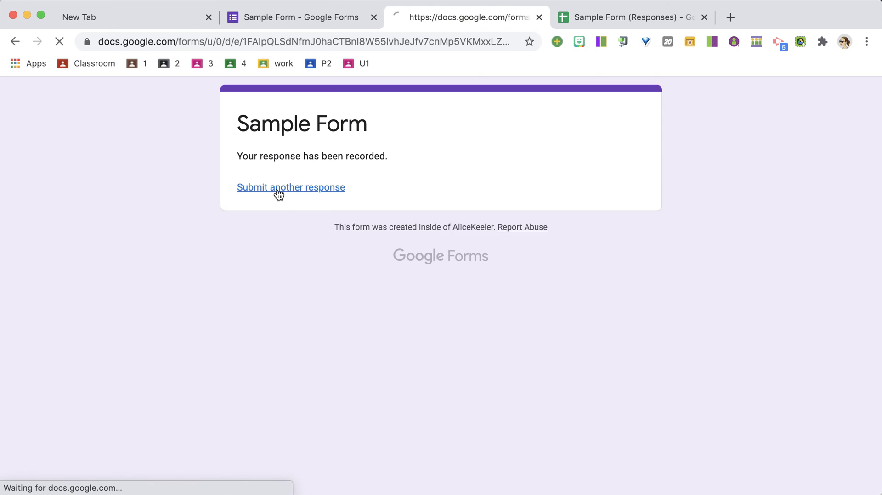
left_click(284, 219)
type("Larry")
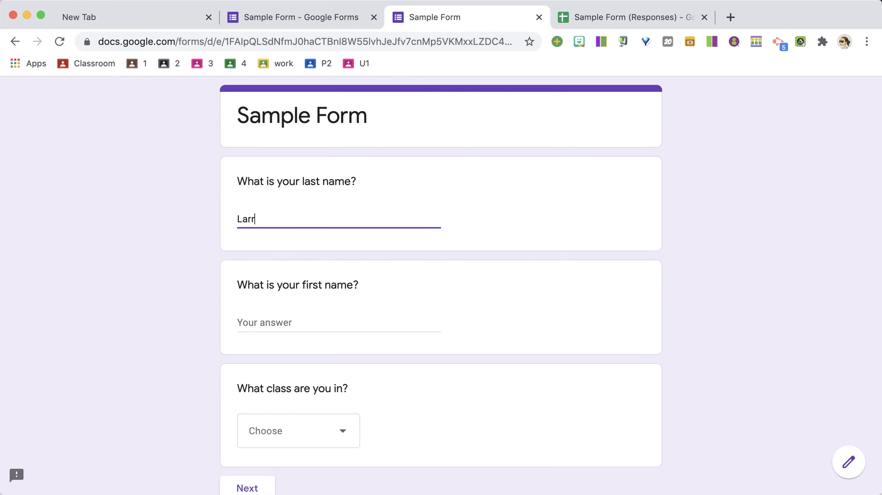
key("Tab")
type("Davi")
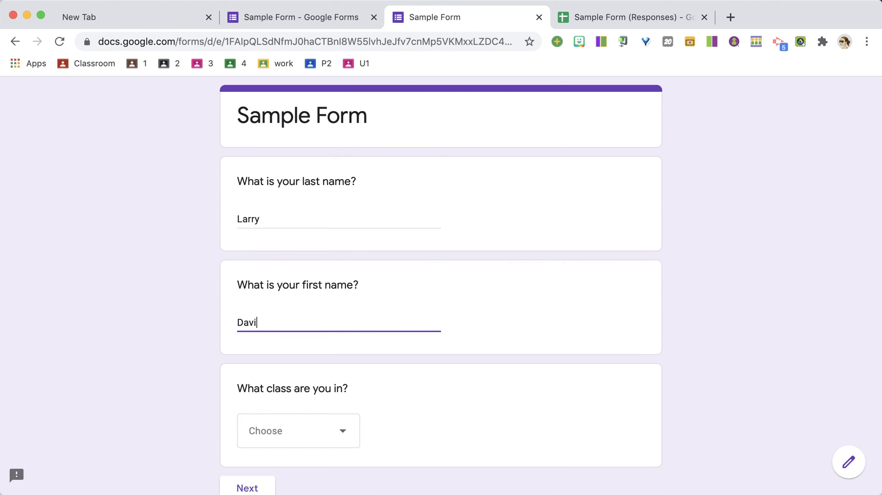
left_click(338, 440)
left_click(325, 395)
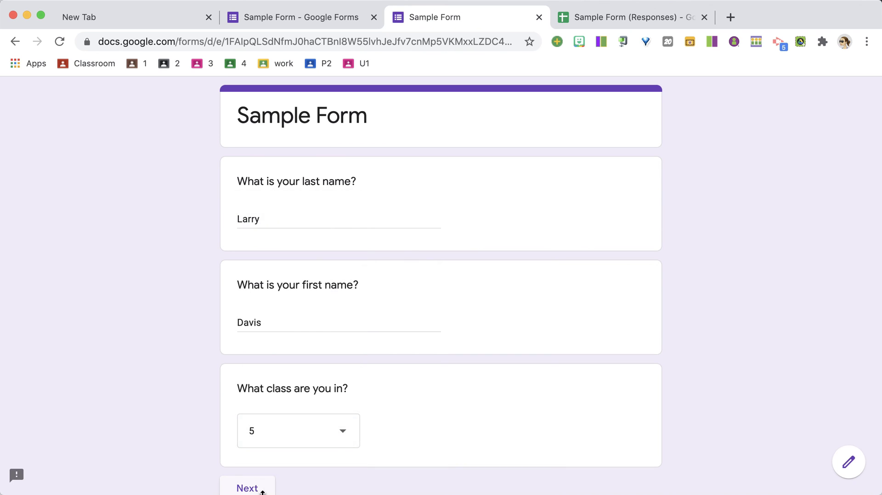
left_click(253, 488)
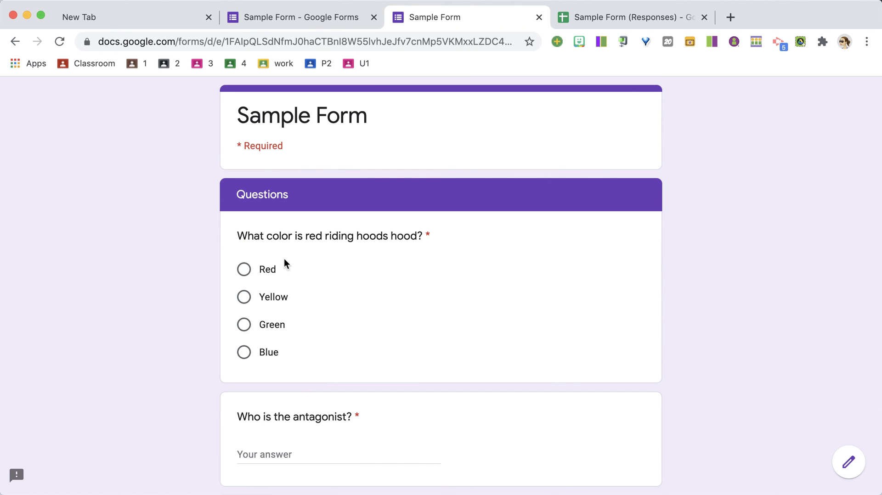
Choose Yellow, answer 'blah blah blah blah blah blah', and submit
left_click(278, 296)
left_click(292, 459)
type("blah blah blah blah blah blah")
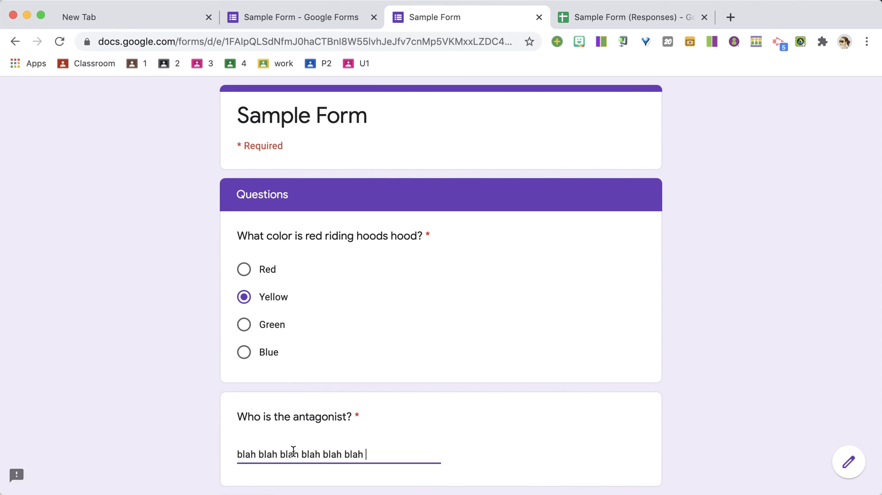
scroll(572, 461, "down", 2)
scroll(573, 461, "down", 1)
left_click(321, 385)
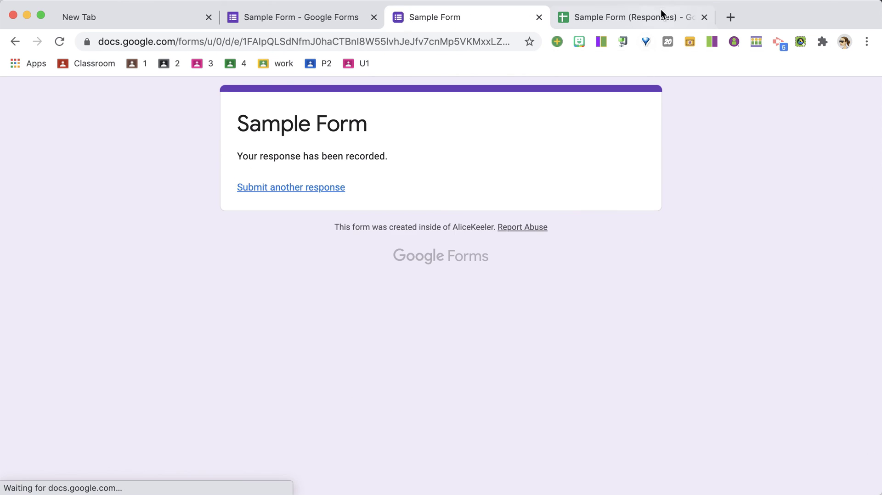
left_click(641, 18)
Run the Word wrapping macro on rows 8–10 for size-24 last names and wrapped antagonist answers
scroll(546, 243, "down", 5)
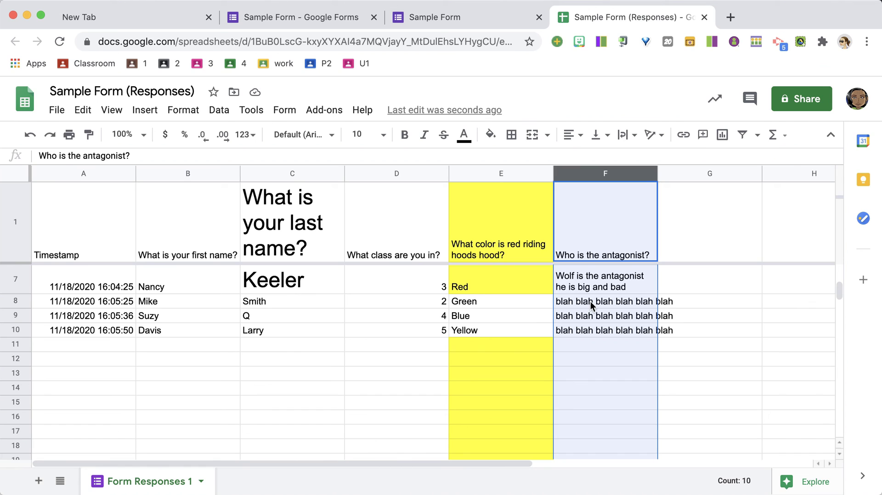
left_click(258, 110)
mouse_move(270, 192)
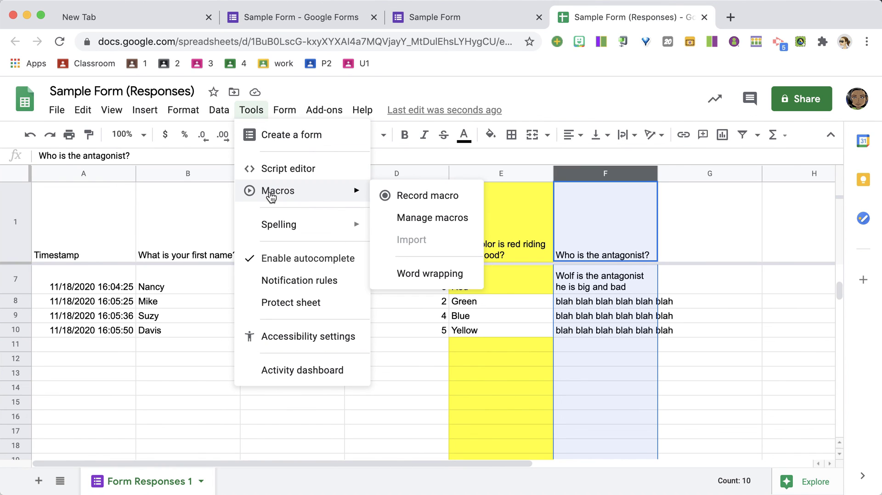
left_click(438, 284)
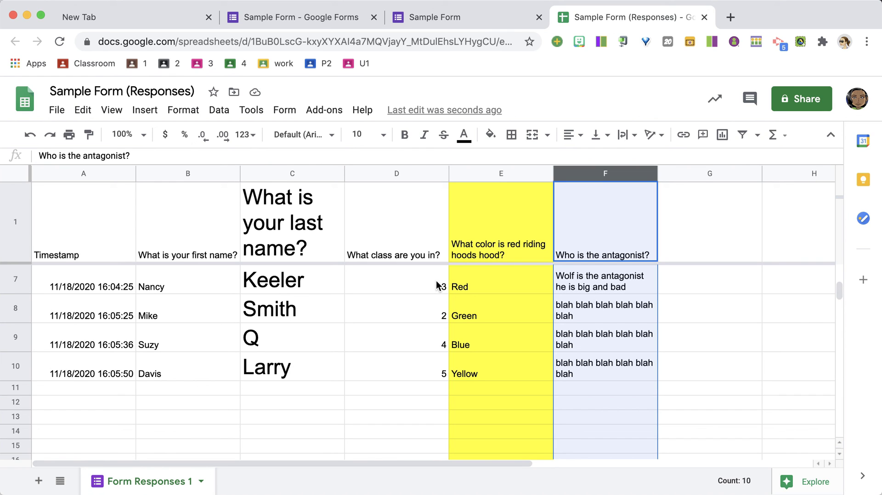
Display the Tools > Macros submenu listing the recorded macros
left_click(250, 111)
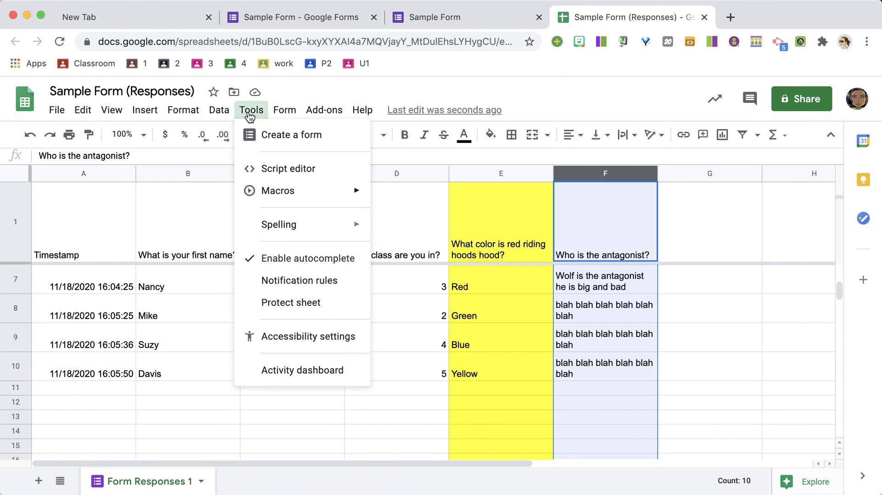
mouse_move(254, 192)
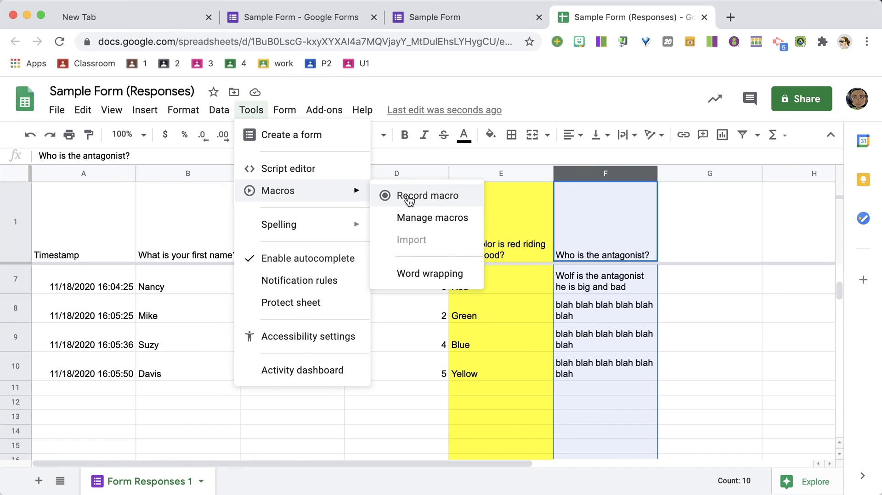